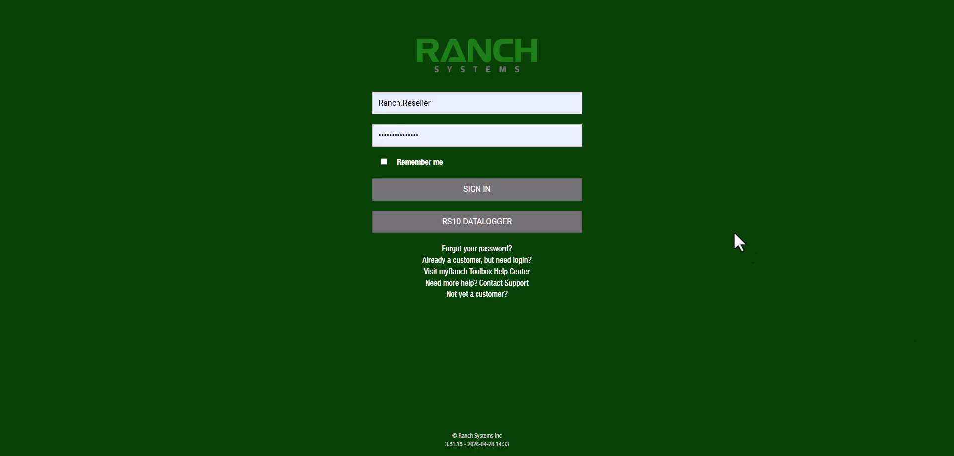
- Sign in and start a new zone with shortcode "MWS" and description "Mini Weather Station"
left_click(485, 190)
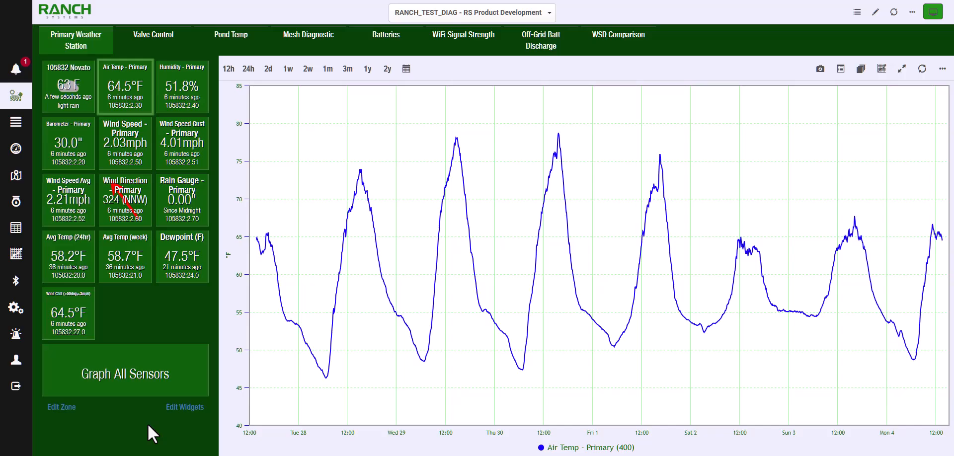
left_click(908, 18)
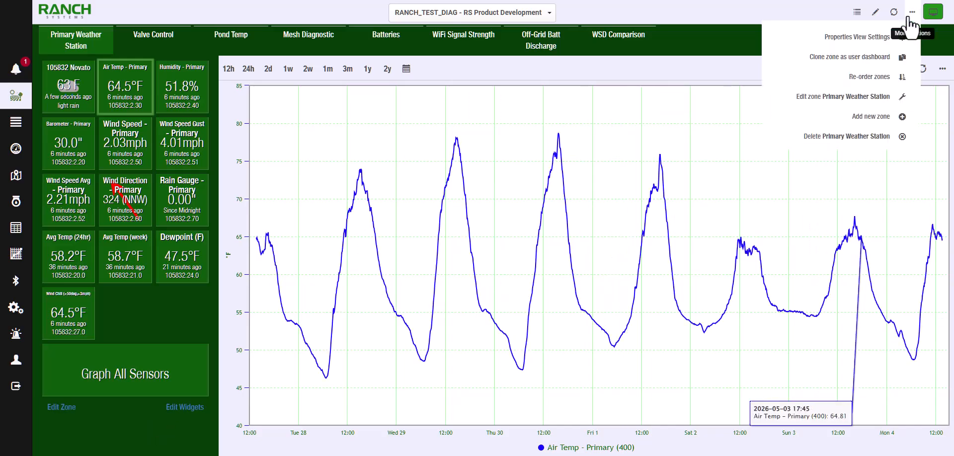
left_click(878, 118)
left_click(452, 65)
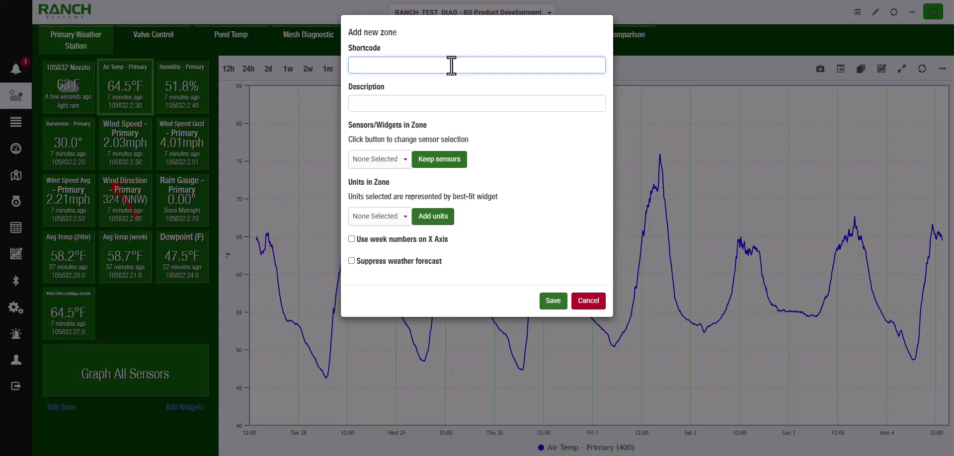
type("MWS")
key("Tab")
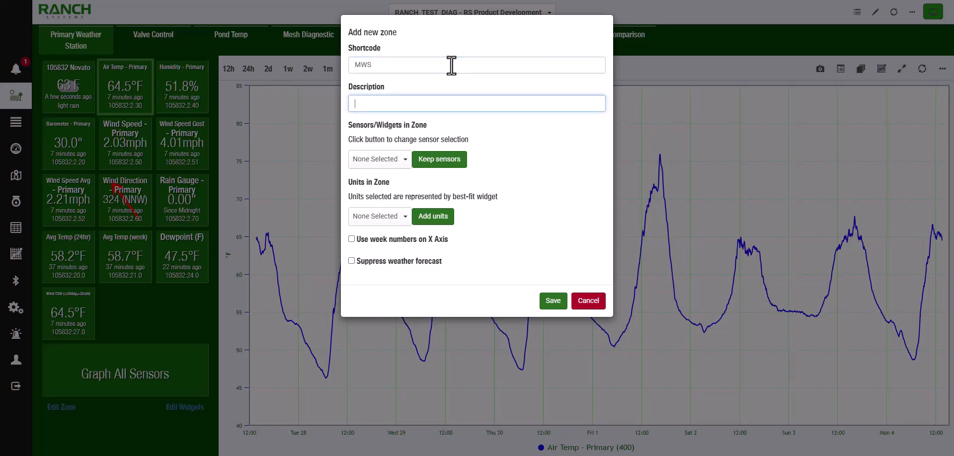
type("Mini Weather Station")
left_click(623, 313)
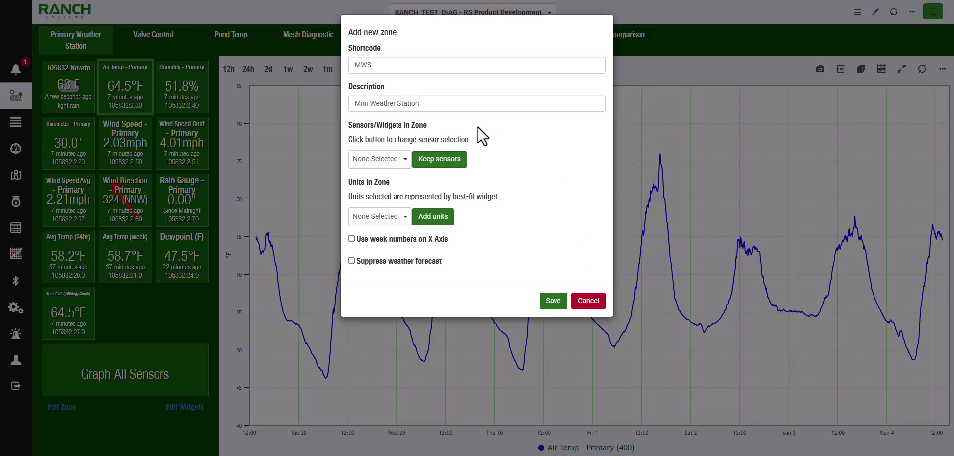
- Filter the zone's sensors by 300042 and select the Mini sensors Air Temp, Humidity, Barometer, Wind Direction and Wind Speed
left_click(397, 160)
scroll(481, 279, "down", 10)
scroll(487, 350, "down", 15)
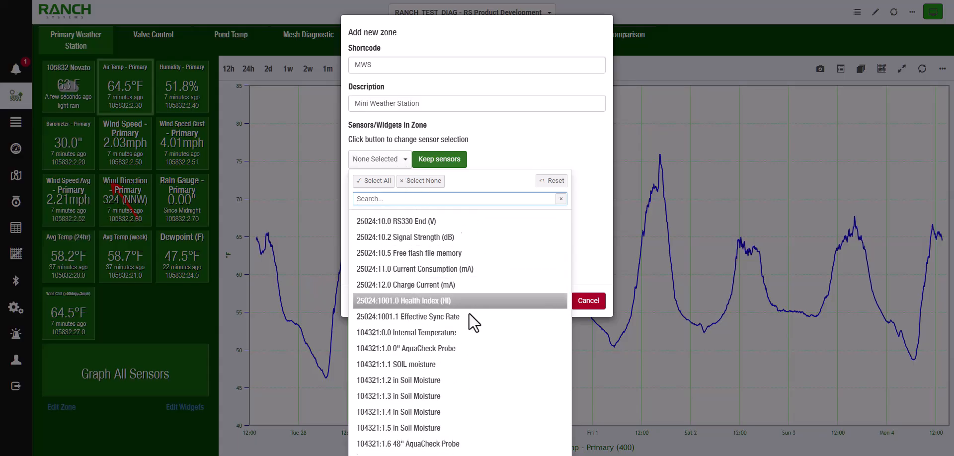
scroll(481, 322, "down", 15)
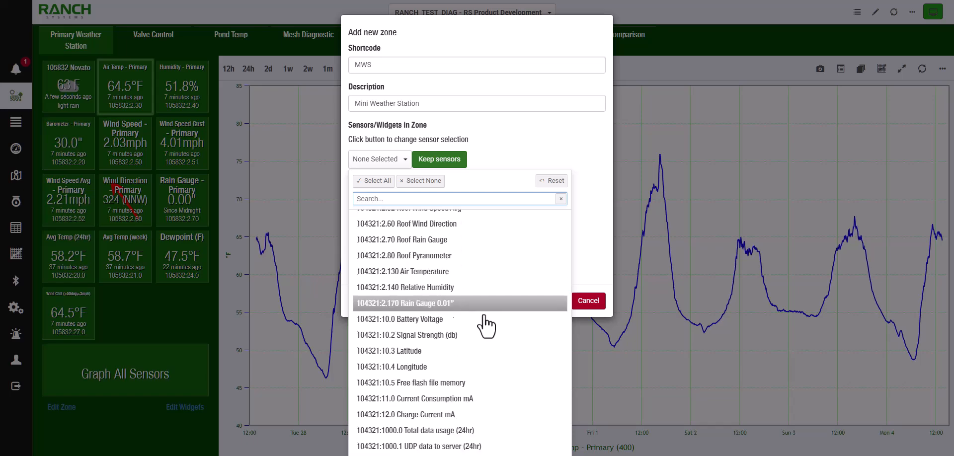
scroll(480, 312, "down", 15)
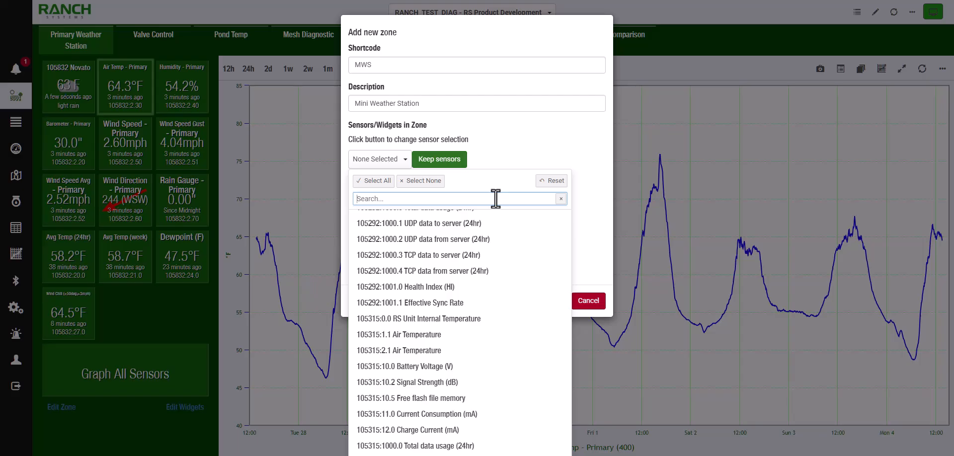
type("300042")
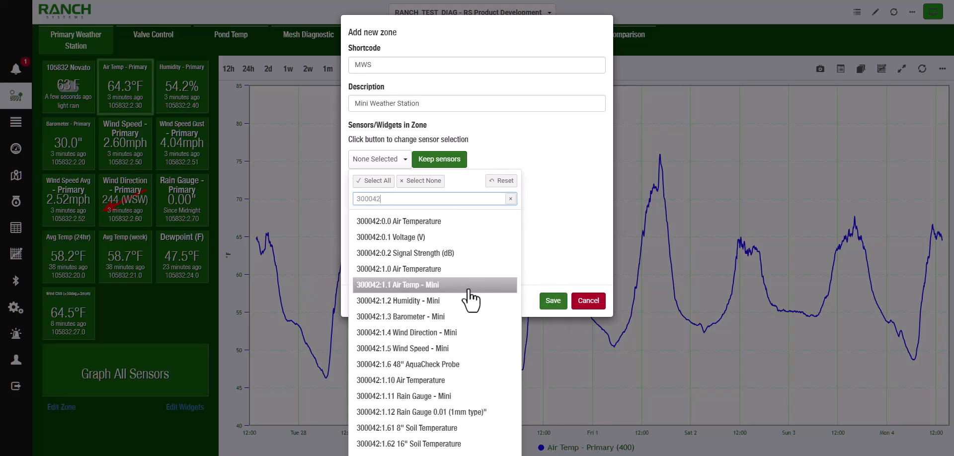
scroll(468, 298, "down", 1)
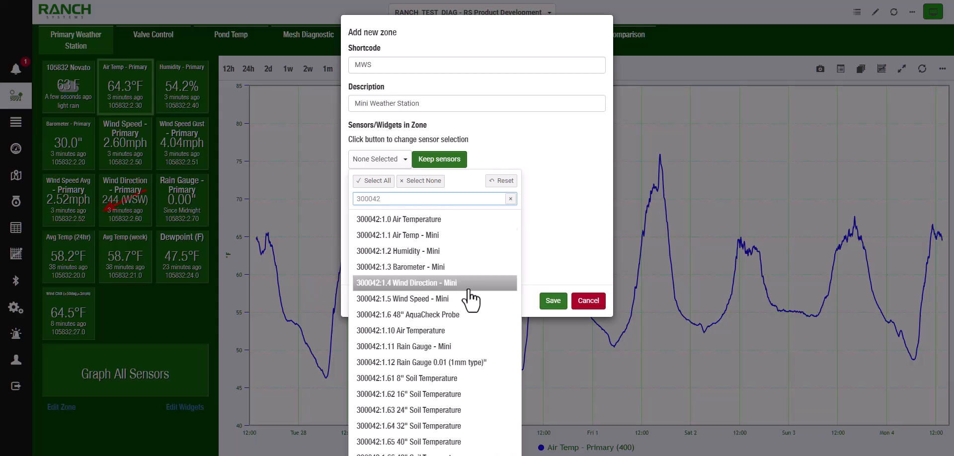
left_click(435, 237)
left_click(440, 253)
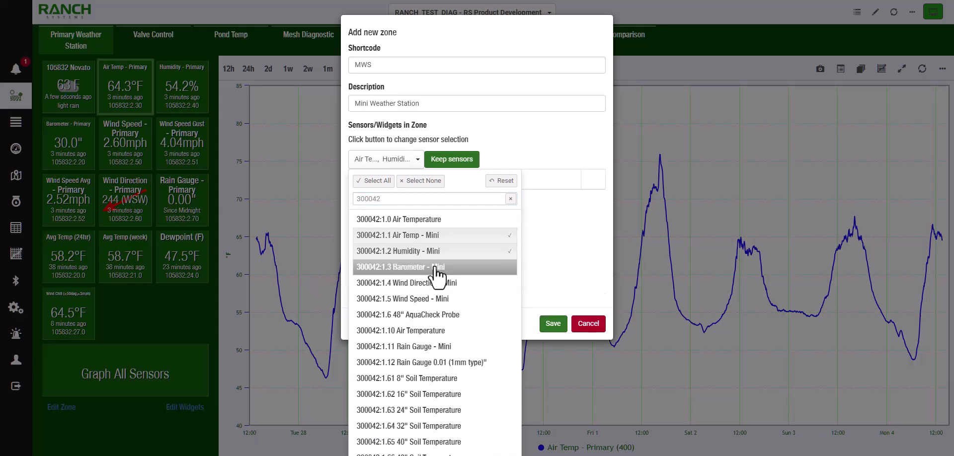
left_click(436, 269)
left_click(438, 283)
left_click(448, 298)
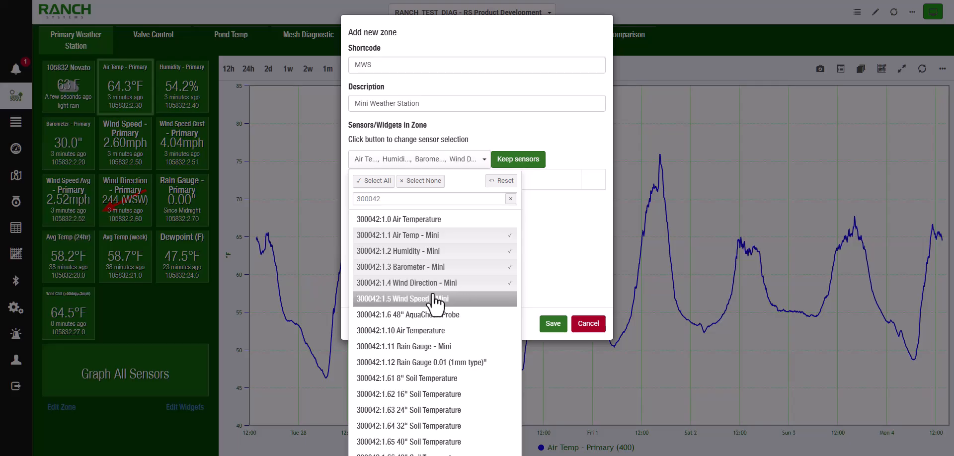
- Add the Mini sensors Avg Temp (24hr), Dewpoint (F) and Wind Chill to the selection and keep the selected sensors
scroll(458, 302, "down", 5)
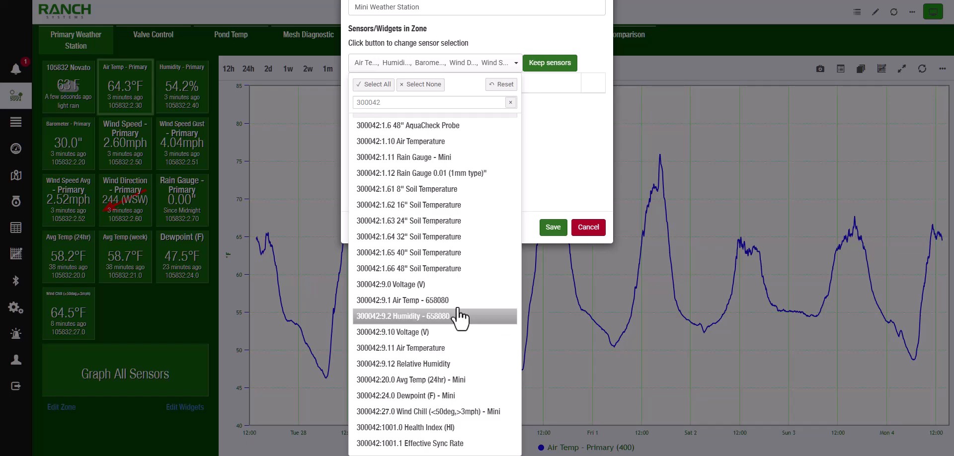
left_click(459, 301)
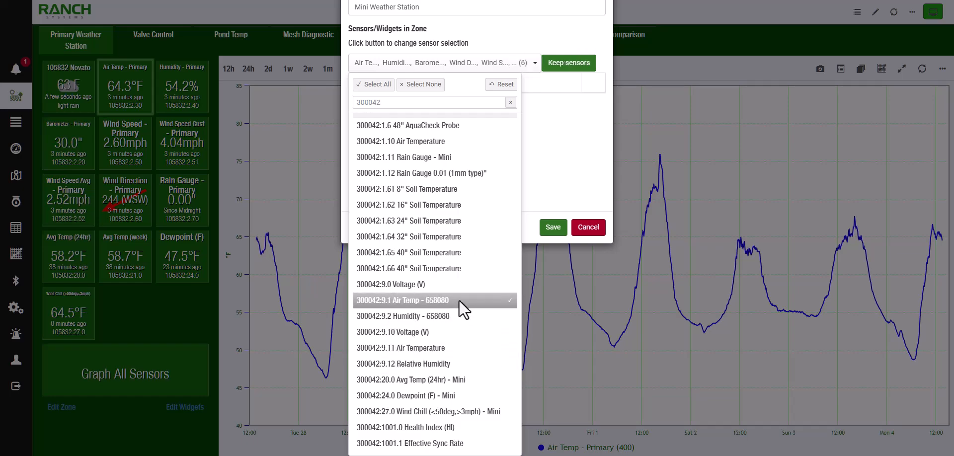
left_click(479, 303)
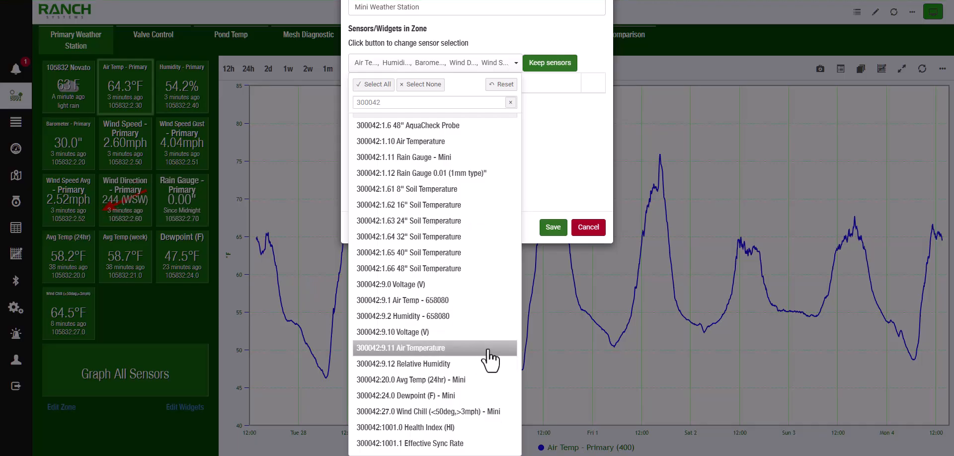
left_click(469, 380)
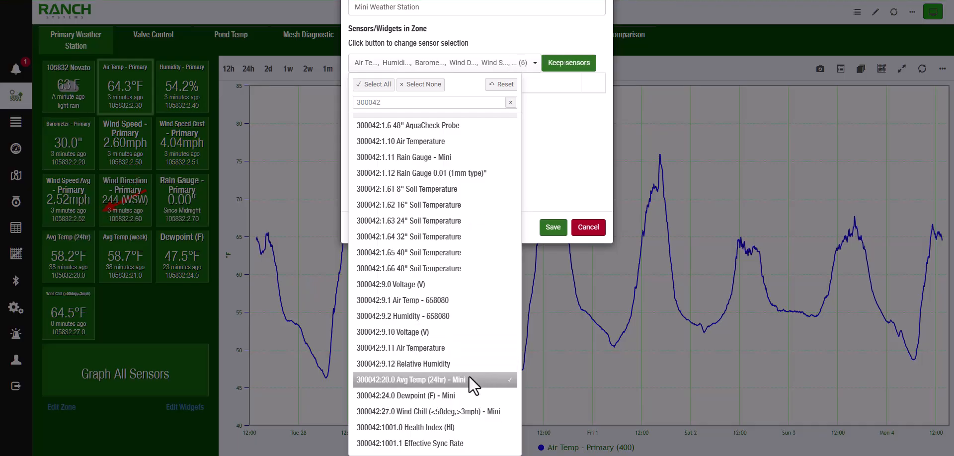
left_click(435, 396)
left_click(420, 412)
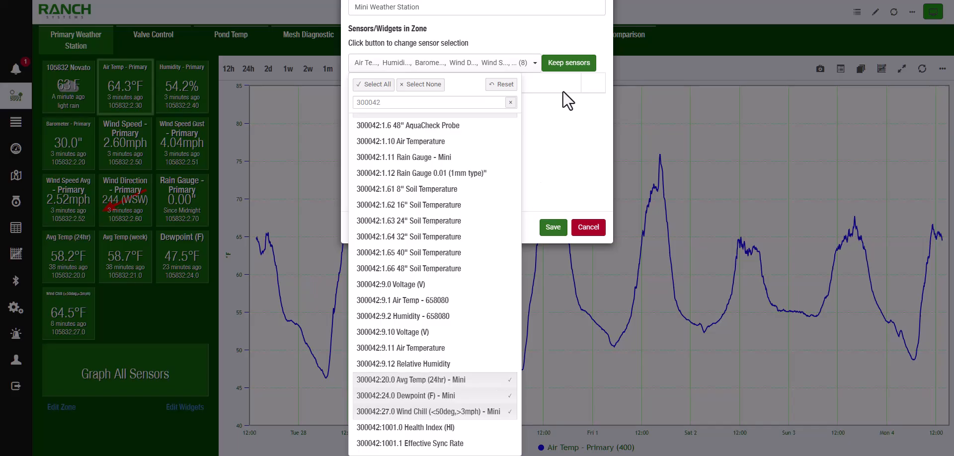
left_click(565, 65)
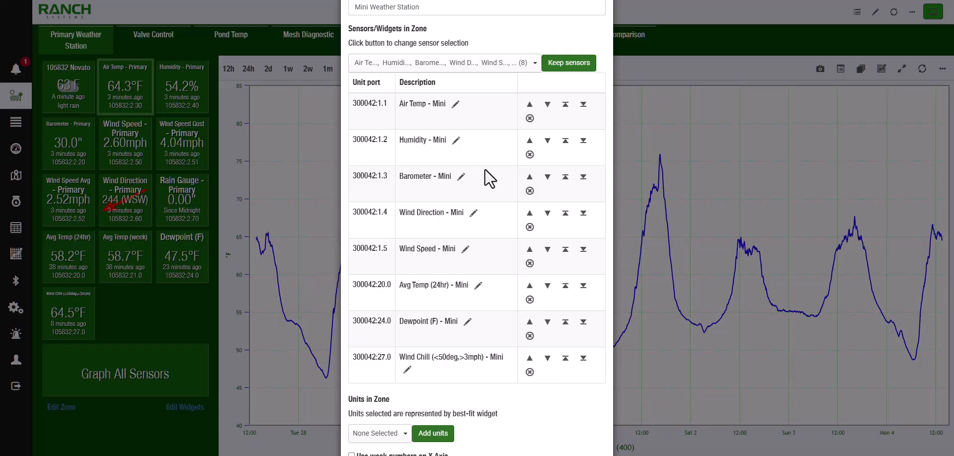
- Change the description of sensor 300042:1.1 to "Air Temperature - Mini" and save it
left_click(455, 104)
left_click(433, 104)
type("erature - Mini")
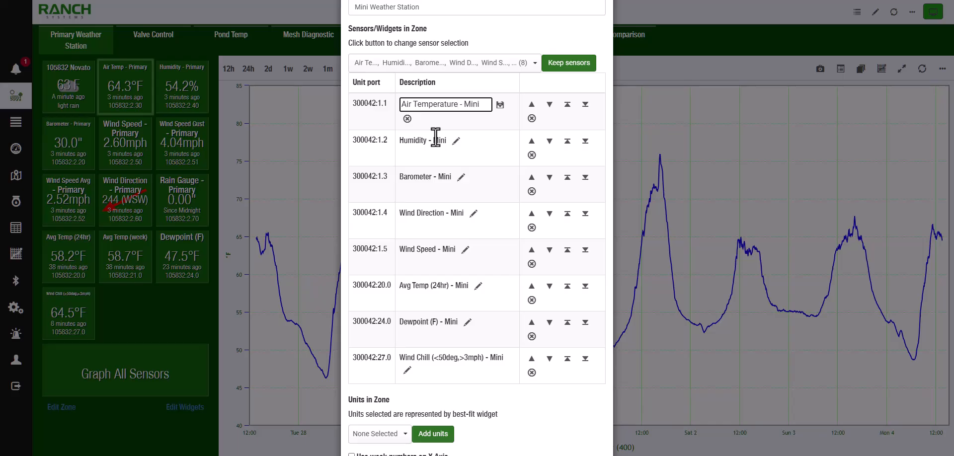
left_click(499, 105)
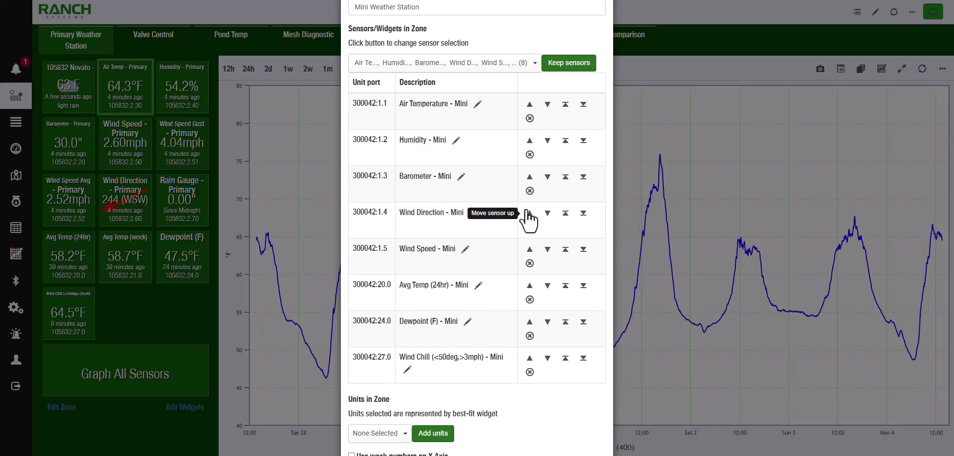
- Reorder the zone's sensors so that Wind Direction - Mini comes directly after Wind Speed - Mini
left_click(566, 214)
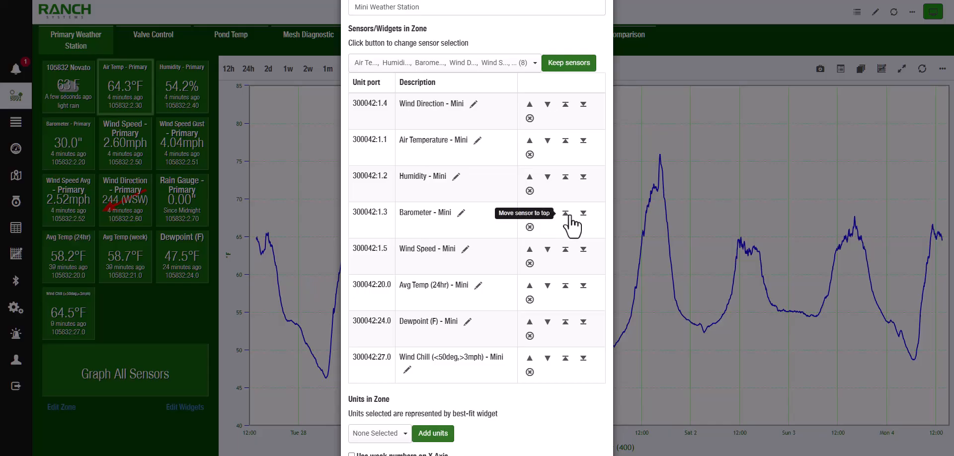
left_click(547, 104)
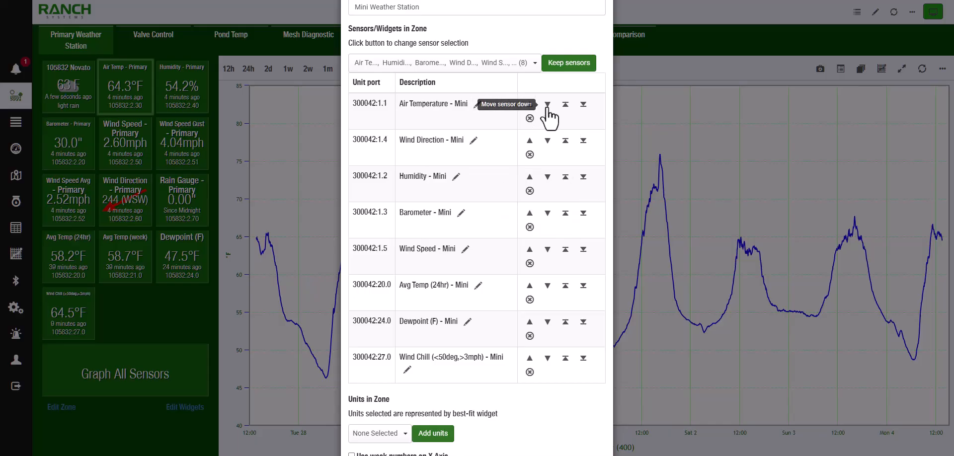
left_click(547, 140)
left_click(548, 177)
left_click(548, 213)
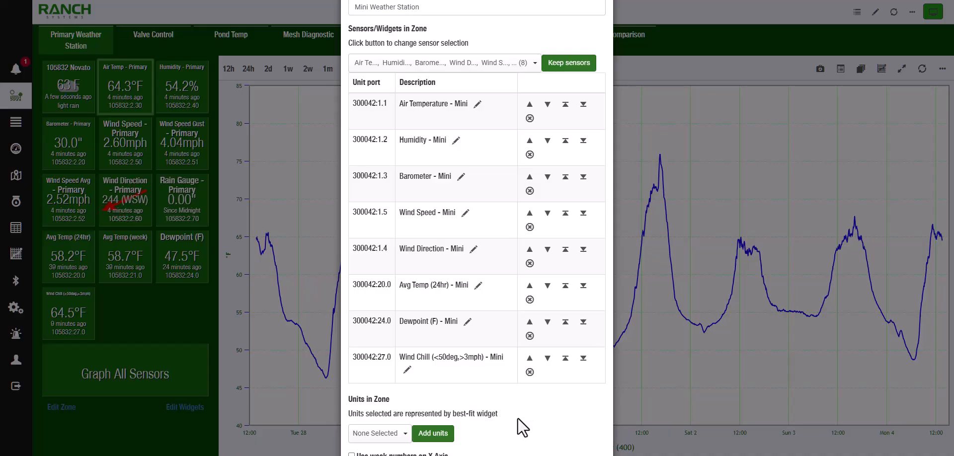
- Save the new zone and open the Mini Weather Station zone
scroll(529, 422, "down", 2)
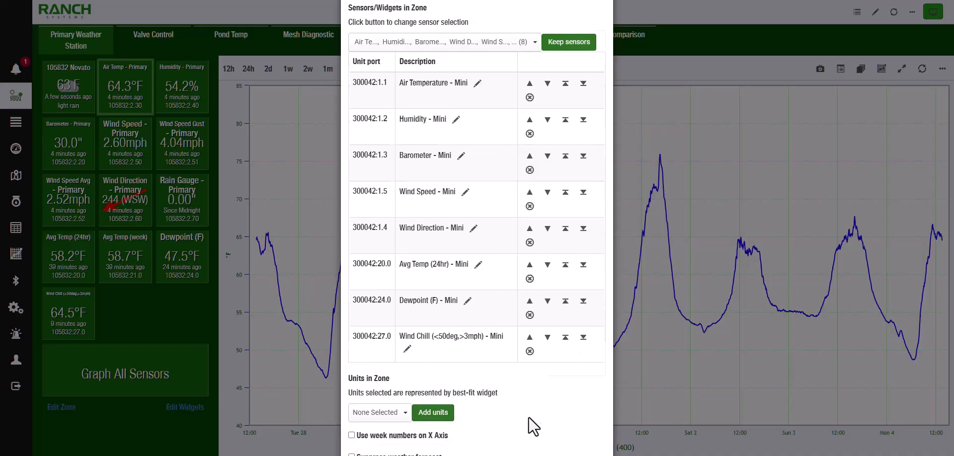
left_click(553, 426)
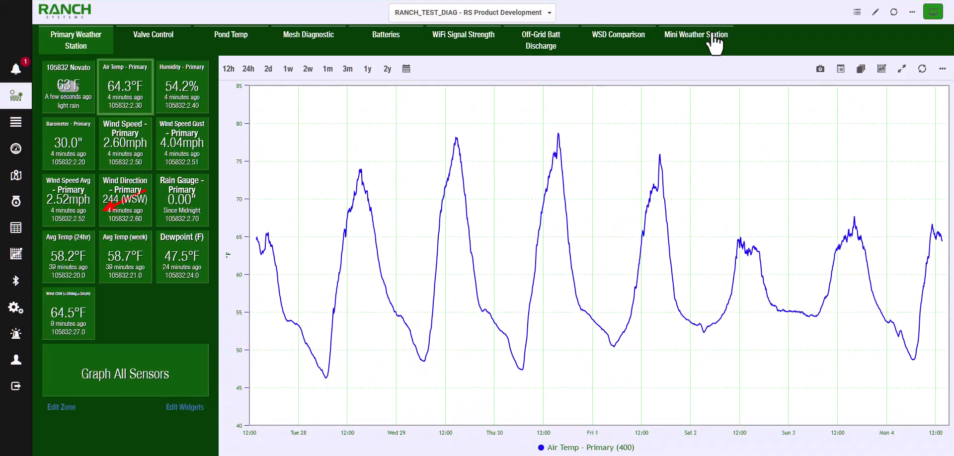
left_click(712, 35)
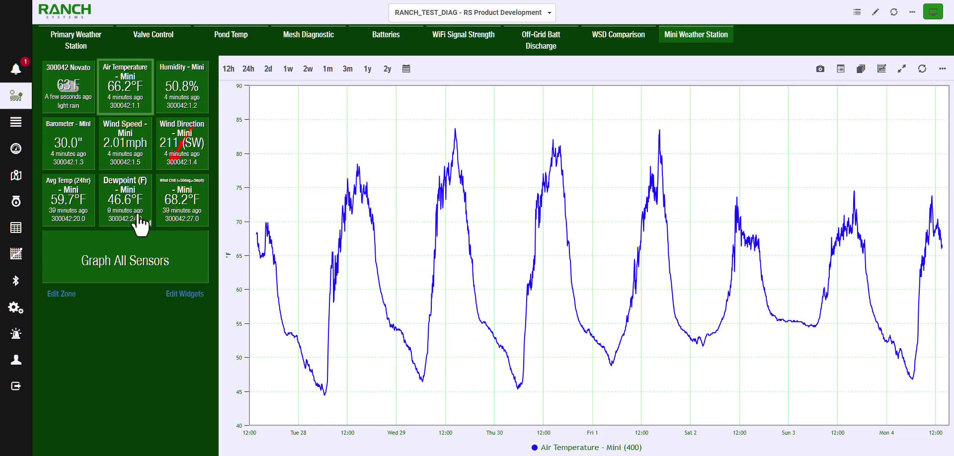
left_click(68, 100)
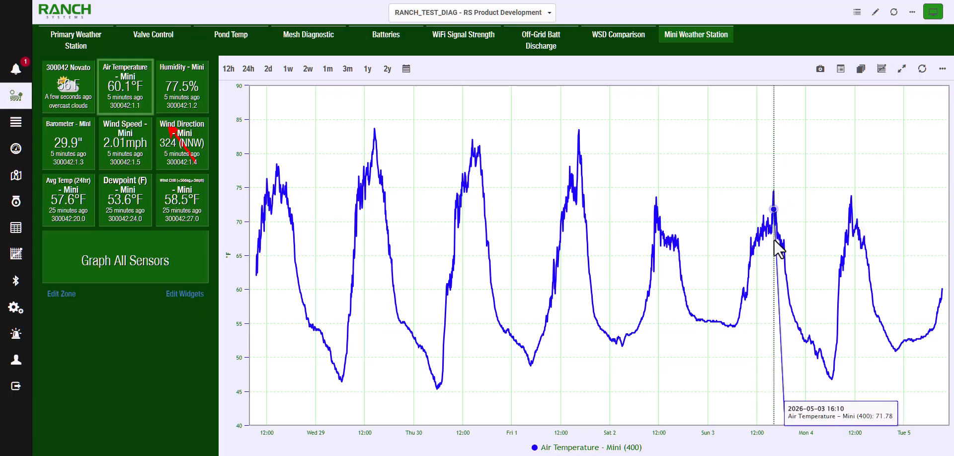
- Start another new zone with shortcode "VC2" and description "Valve Control"
left_click(912, 12)
left_click(885, 119)
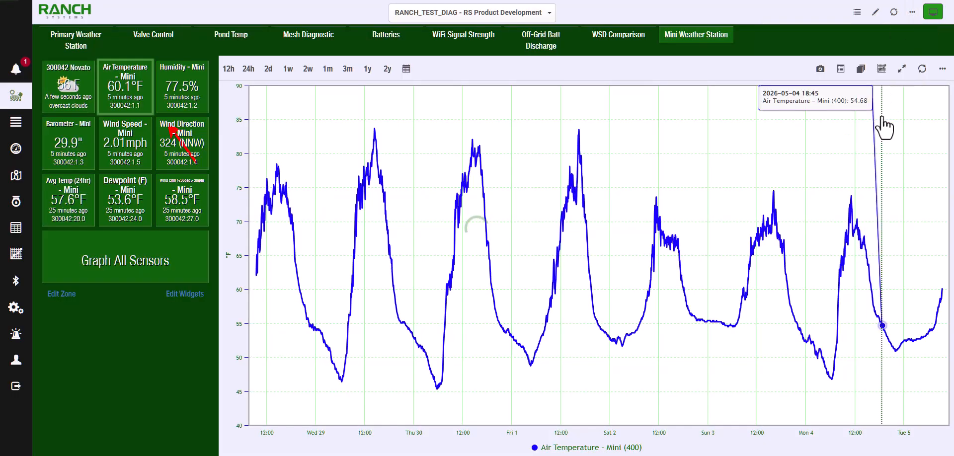
left_click(462, 67)
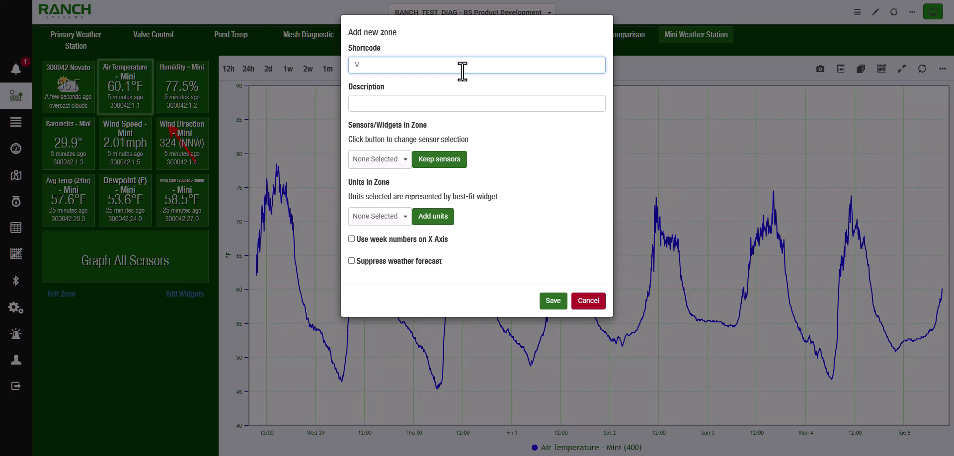
key("Tab")
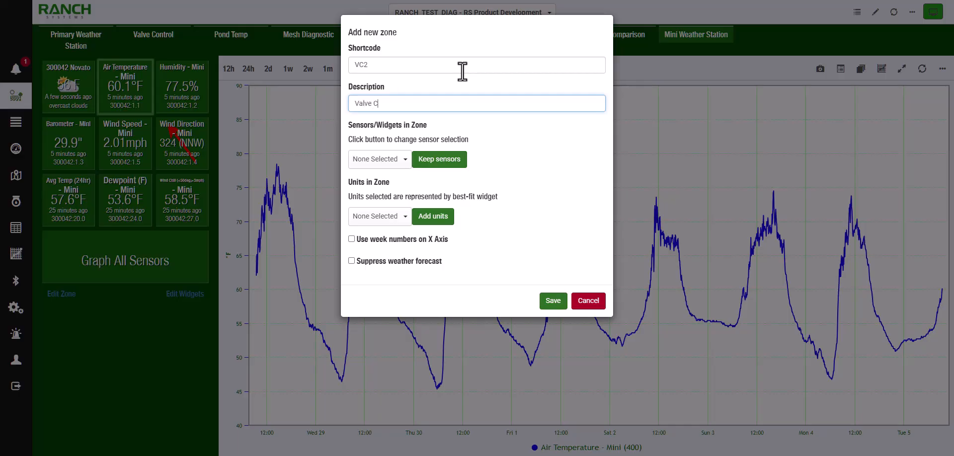
type("Valve Control")
- Add the Valve 1 through Valve 8 sensors of unit 200026 to the new zone
left_click(378, 159)
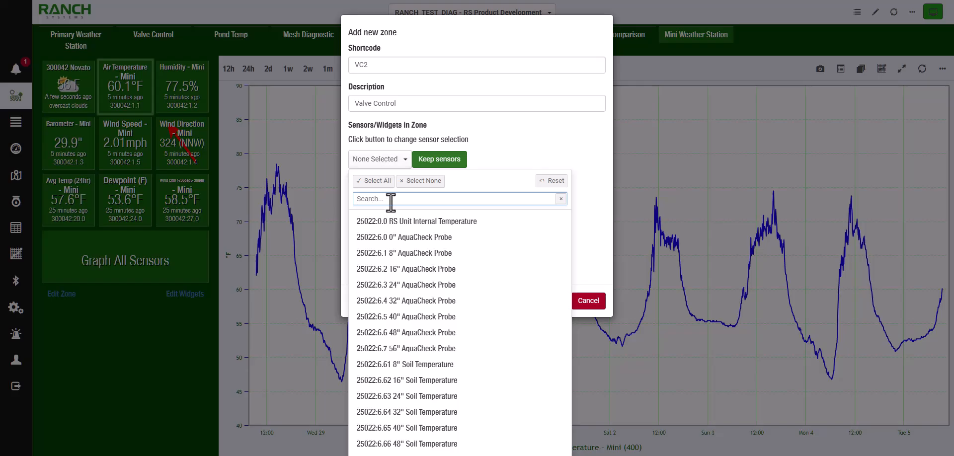
type("200026")
scroll(437, 326, "down", 6)
scroll(482, 290, "down", 3)
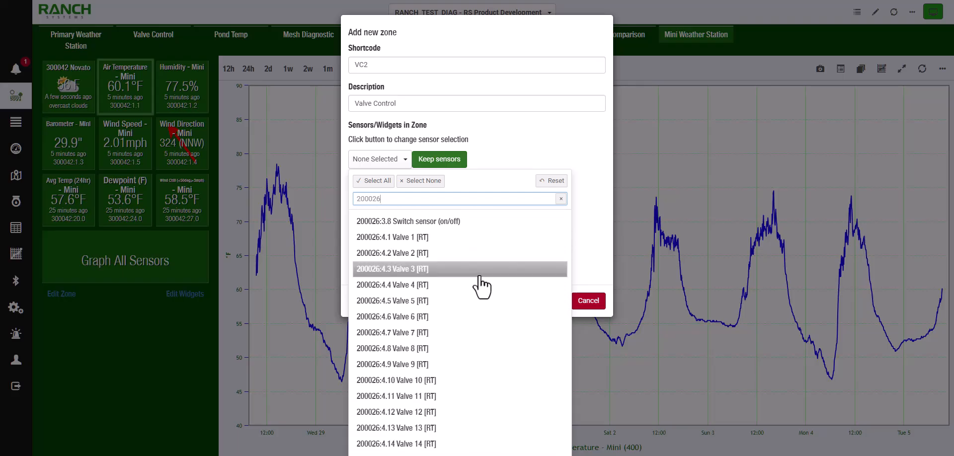
left_click(420, 239)
left_click(419, 253)
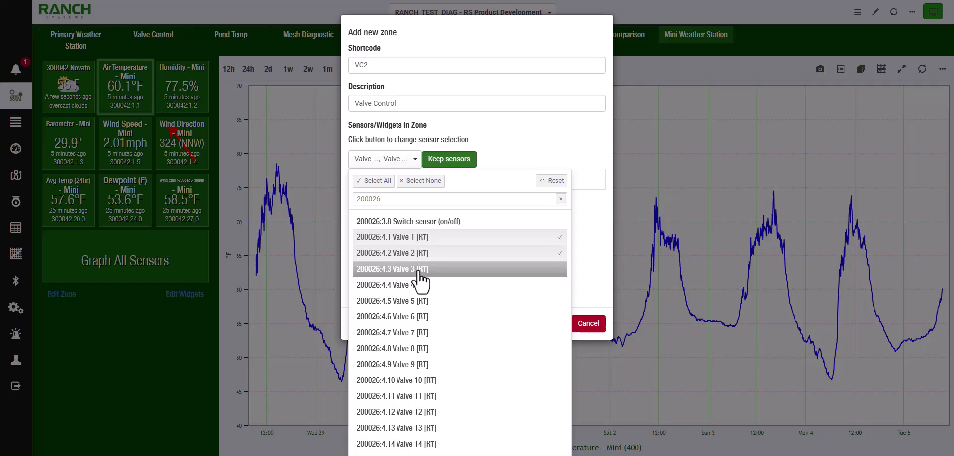
left_click(420, 270)
left_click(419, 286)
left_click(414, 302)
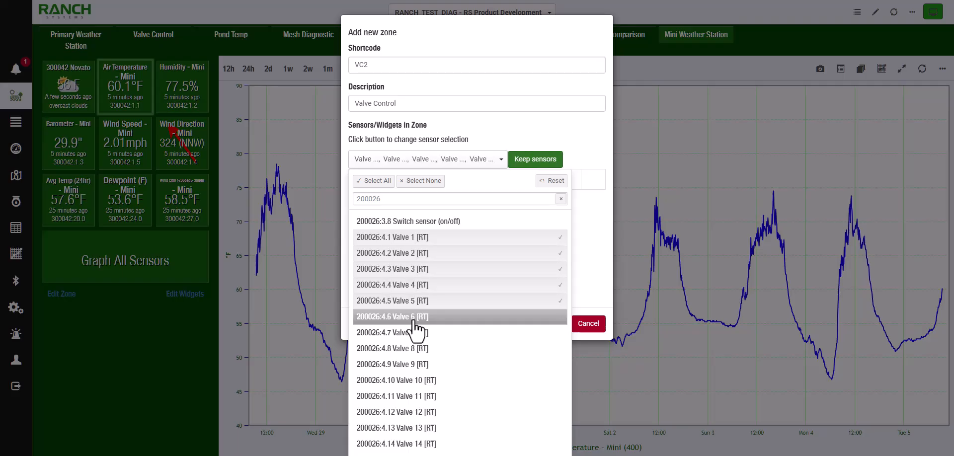
left_click(413, 317)
left_click(413, 333)
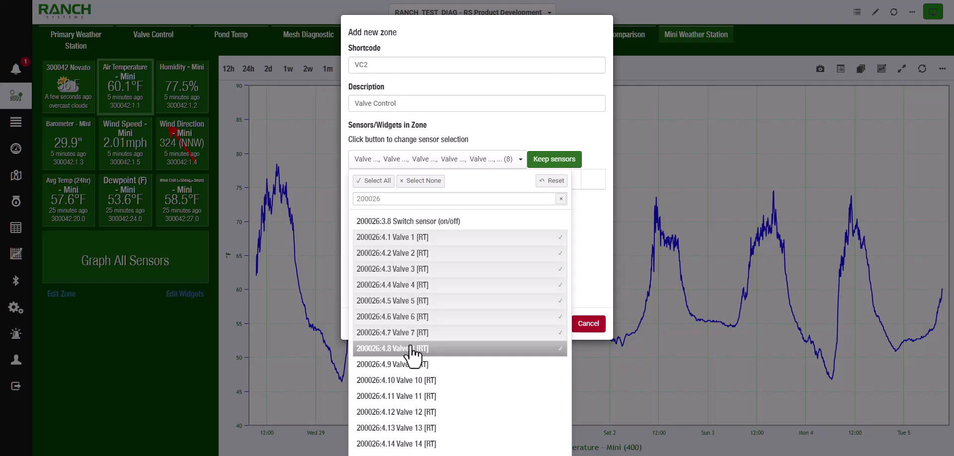
left_click(554, 161)
- Save the new zone and open the newly created Valve Control zone
scroll(515, 425, "down", 3)
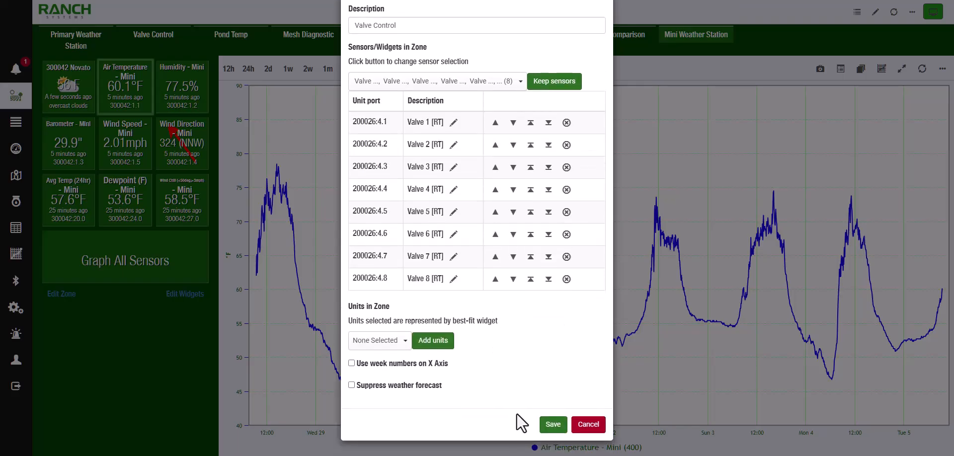
left_click(553, 425)
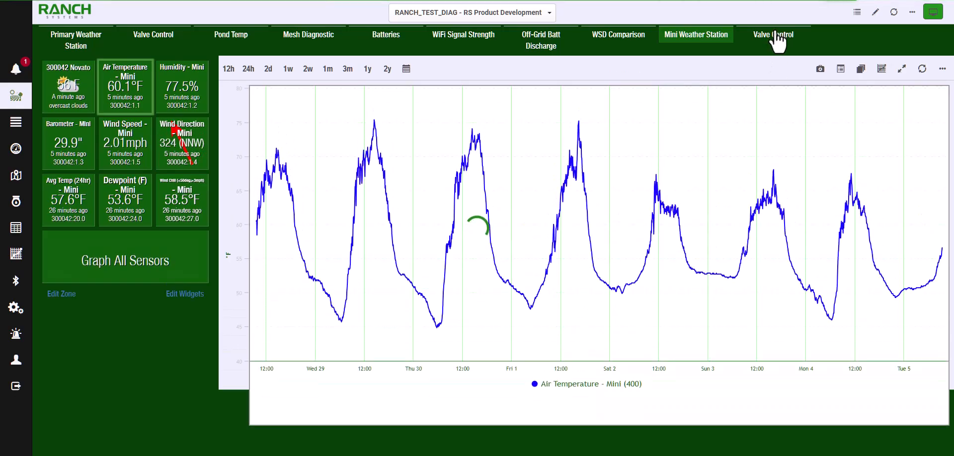
left_click(776, 37)
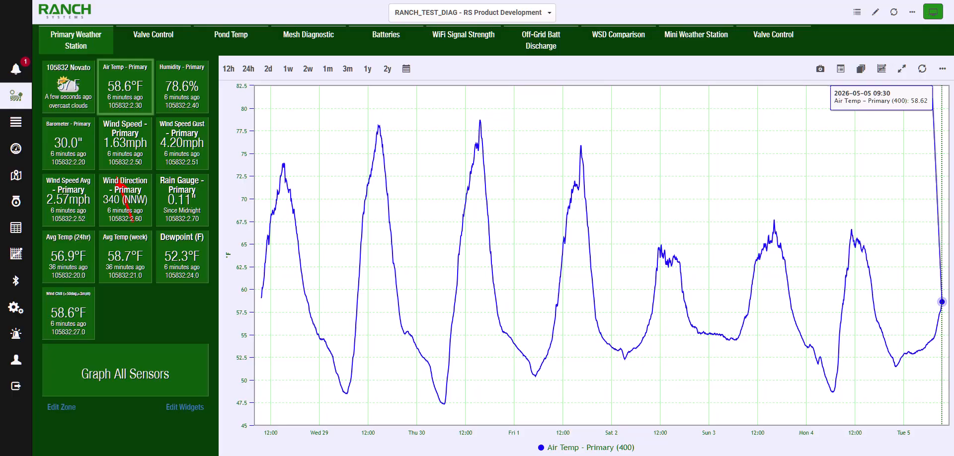
- Start another new zone with shortcode "TEMPS" and description "All Temperatures"
left_click(912, 12)
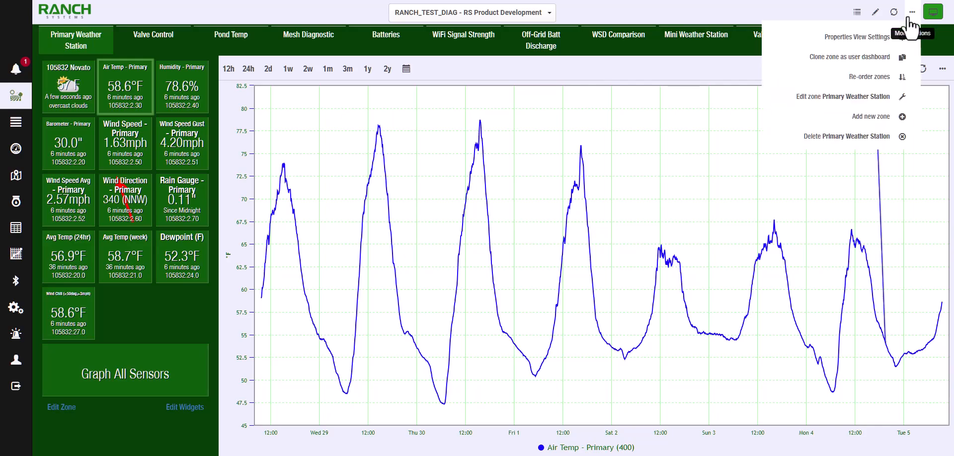
left_click(872, 117)
left_click(448, 67)
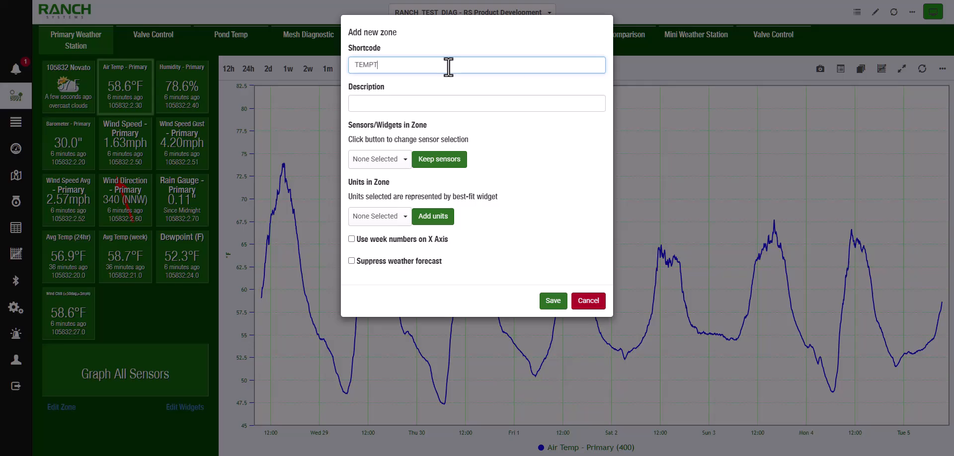
key("Tab")
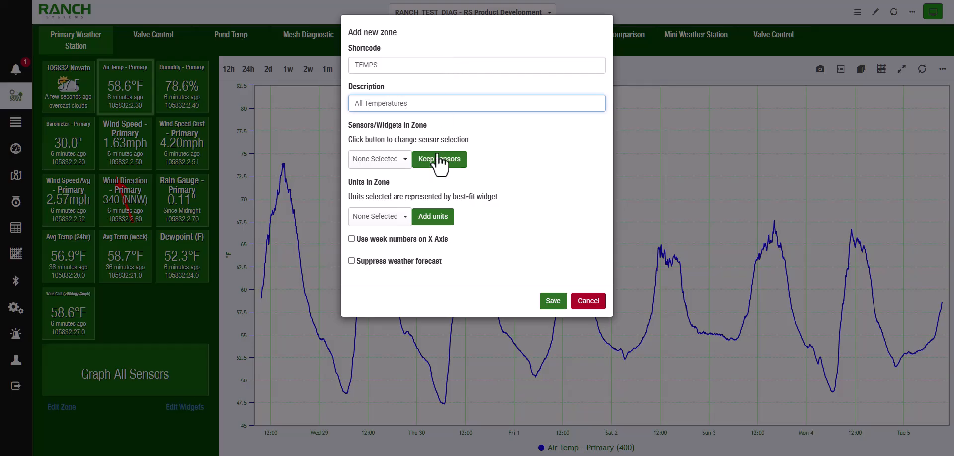
- Add the sensors 105555:2.30 Air Temp - Pro 1, 105832:2.30 Air Temp - Primary and 300035:1.1 Air Temp - Mini WS to the zone
left_click(388, 163)
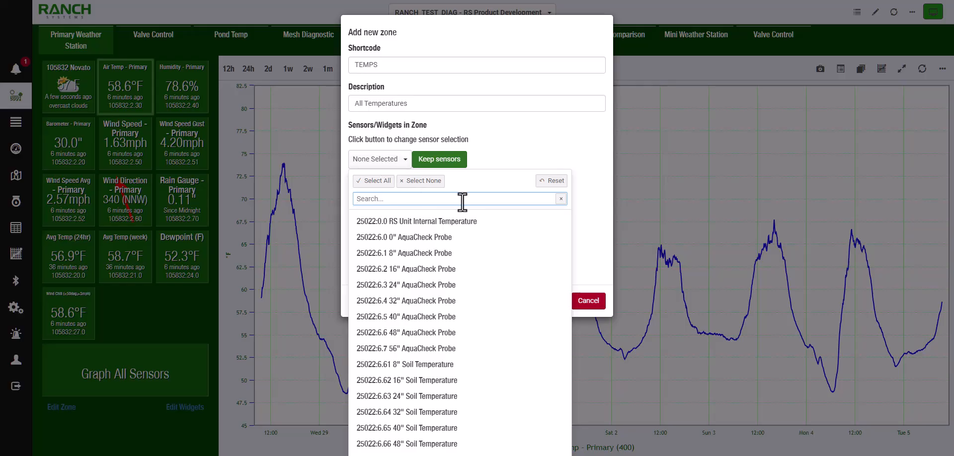
type("air temp")
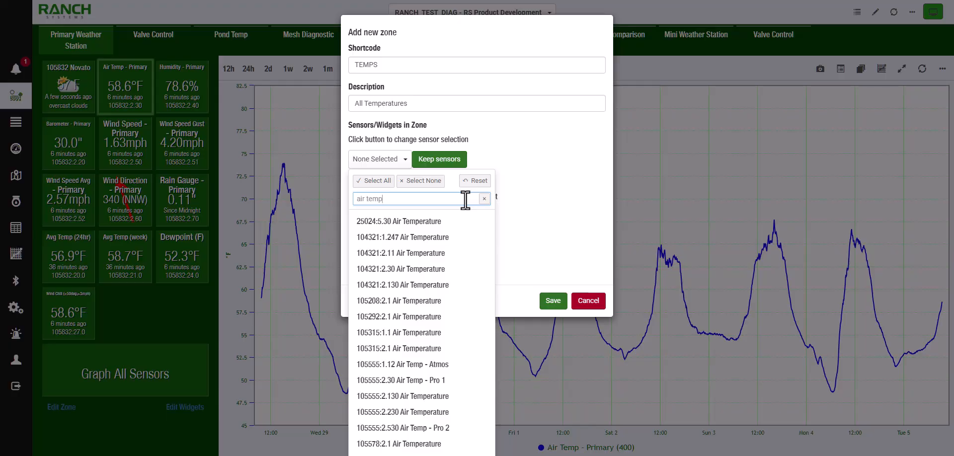
scroll(432, 293, "down", 2)
left_click(419, 283)
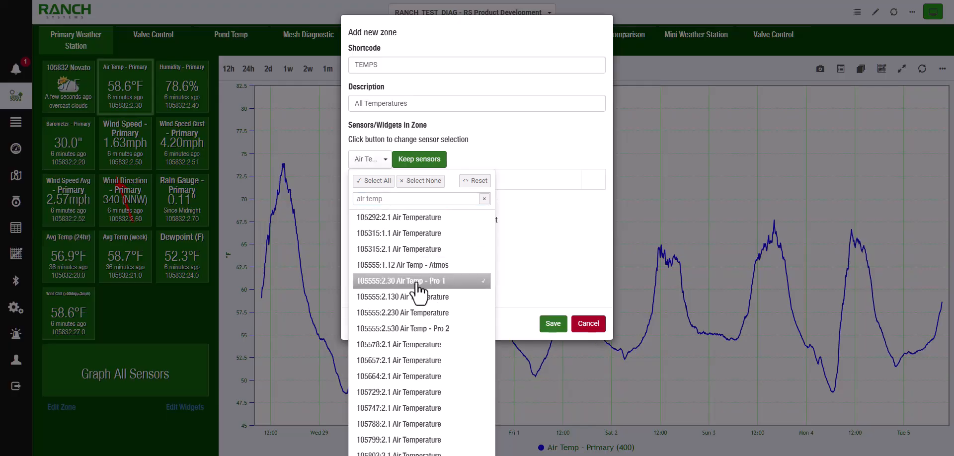
scroll(448, 281, "down", 5)
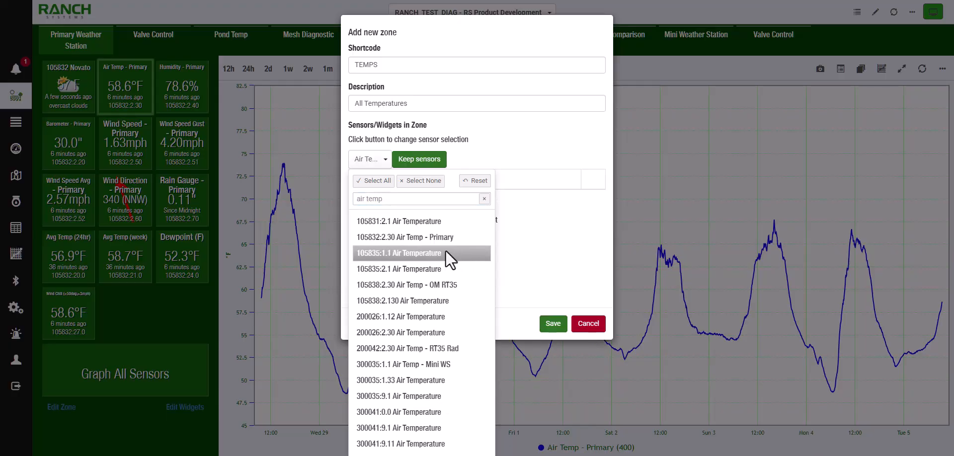
left_click(430, 241)
scroll(463, 287, "down", 1)
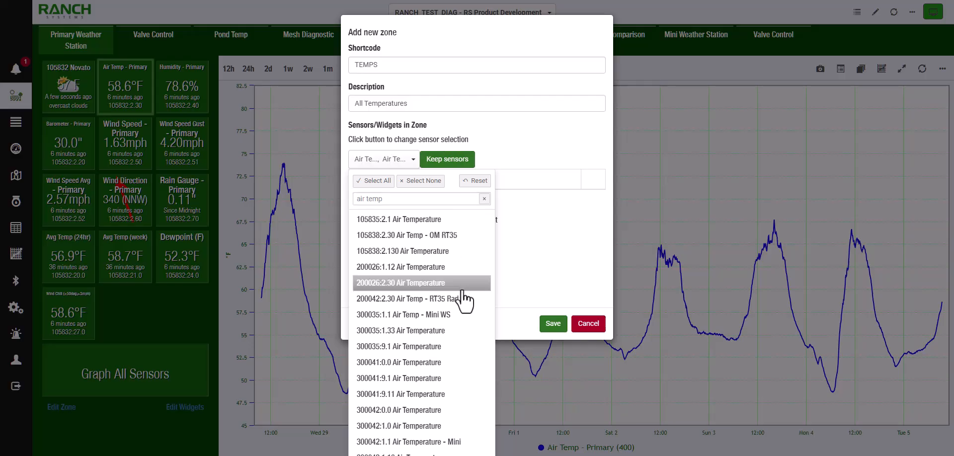
left_click(420, 317)
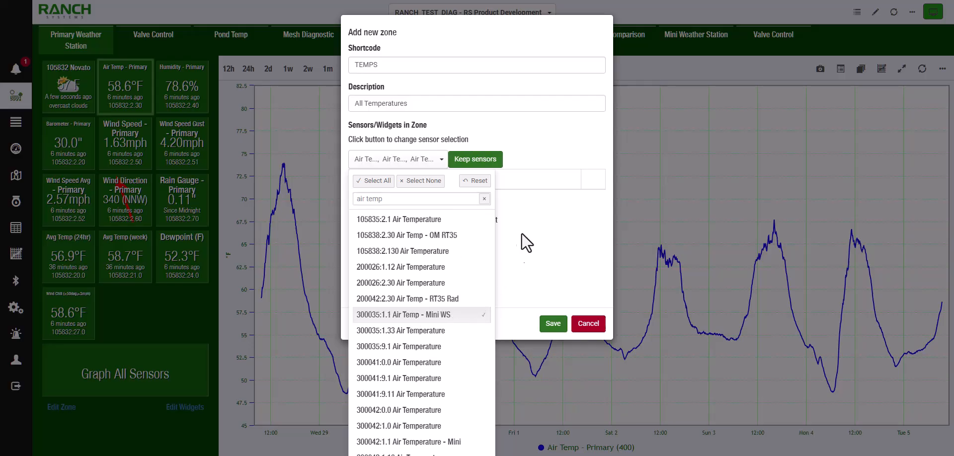
left_click(472, 160)
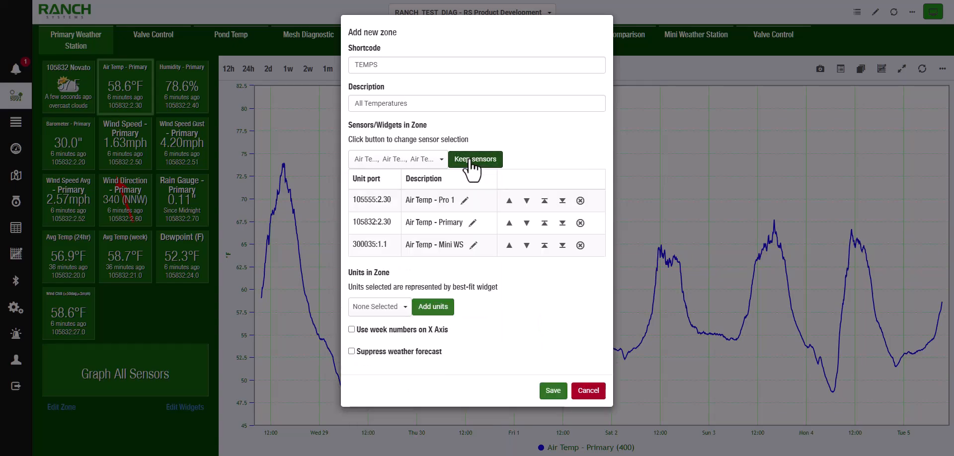
- Save the new zone and open the All Temperatures zone
left_click(551, 391)
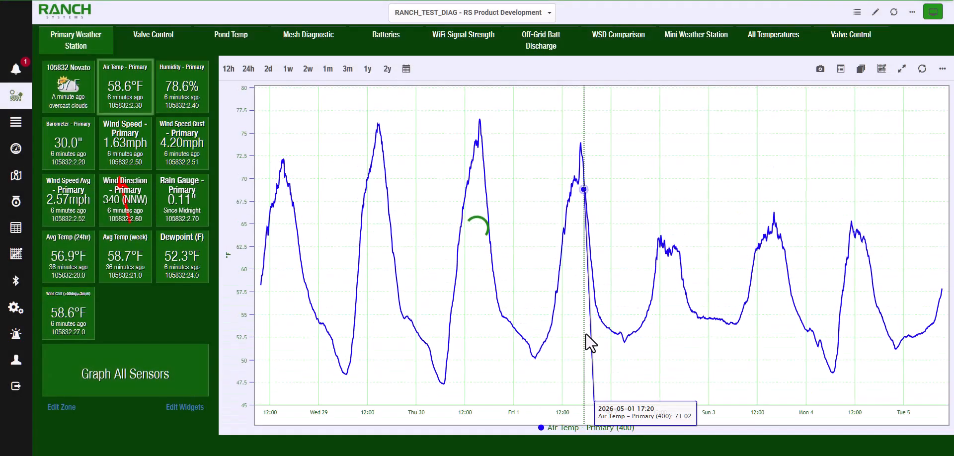
left_click(760, 36)
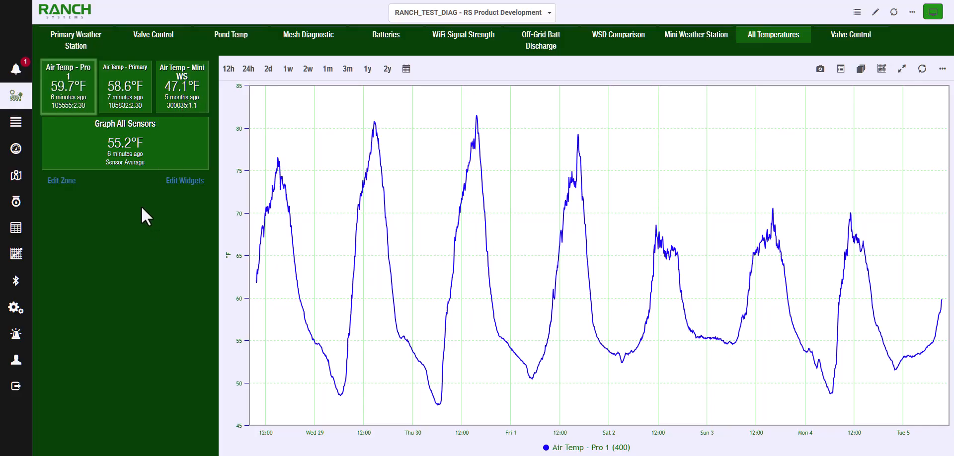
- Edit the All Temperatures zone and add the sensor 300042:1.1 Air Temperature - Mini to it
left_click(913, 12)
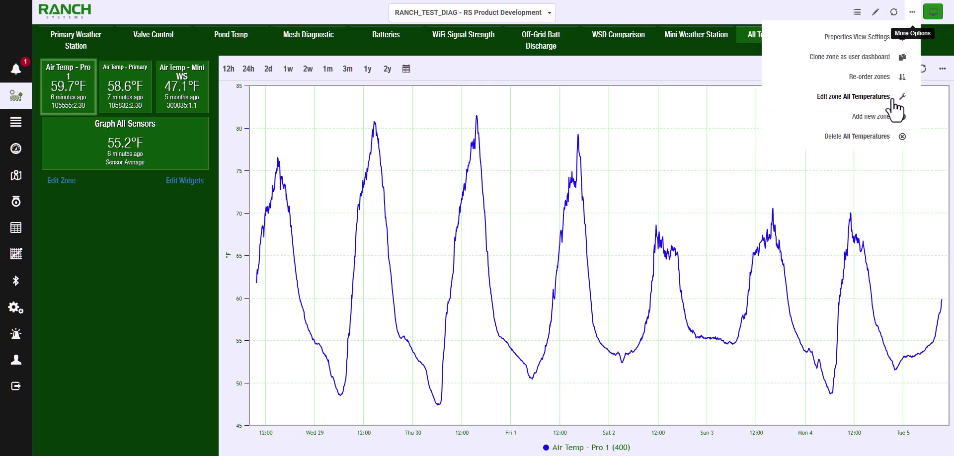
left_click(103, 223)
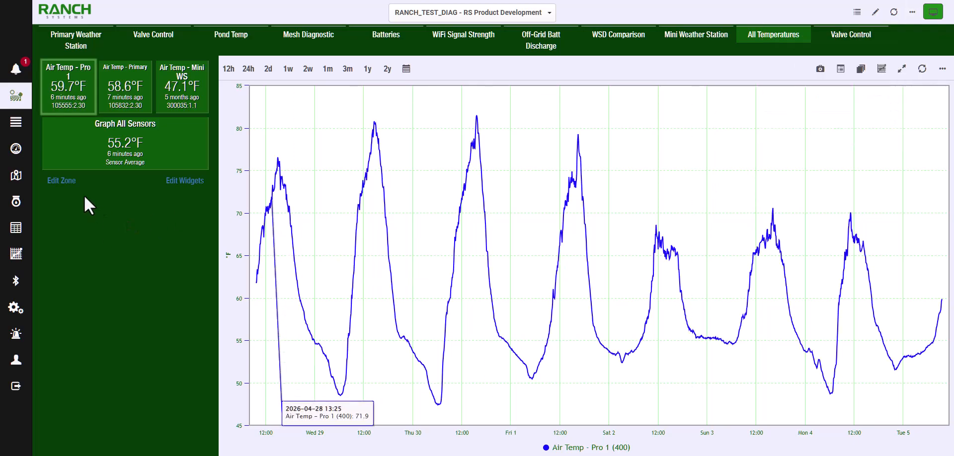
left_click(61, 181)
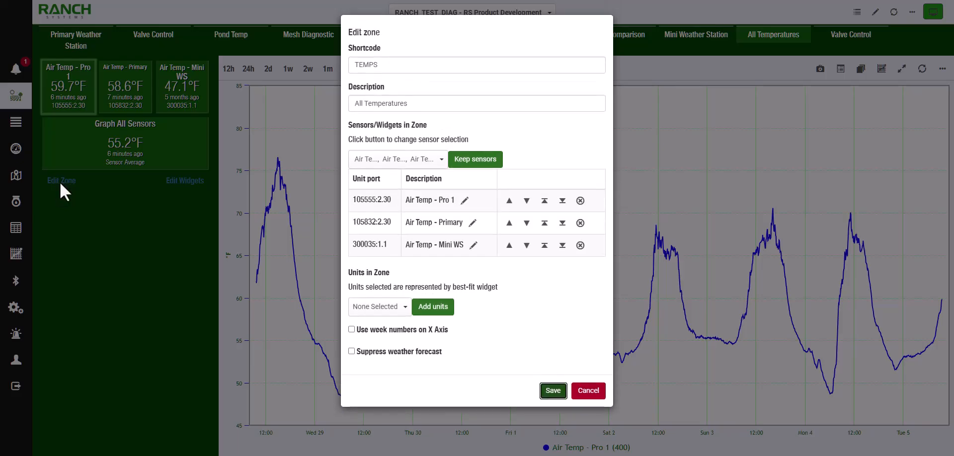
left_click(434, 162)
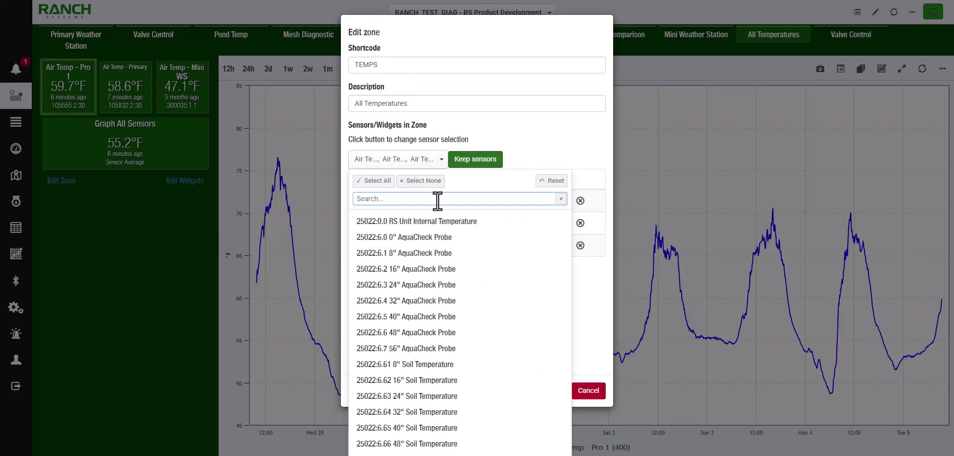
type("300042")
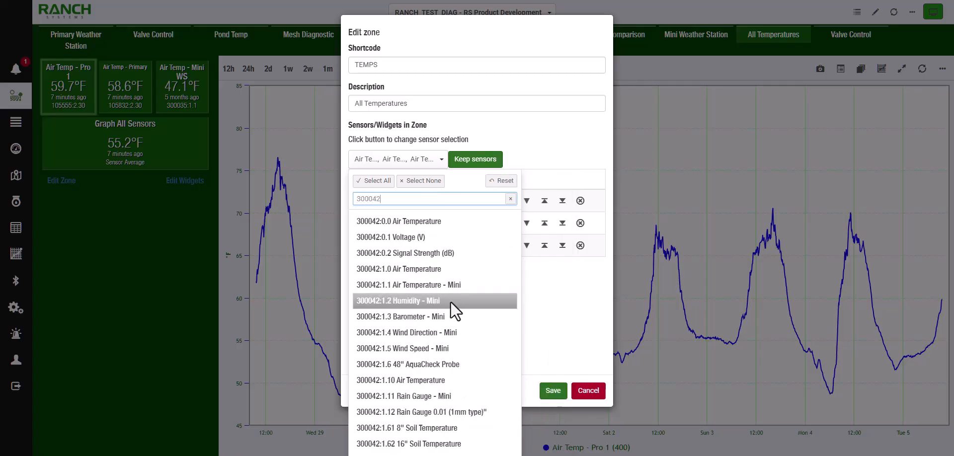
left_click(416, 290)
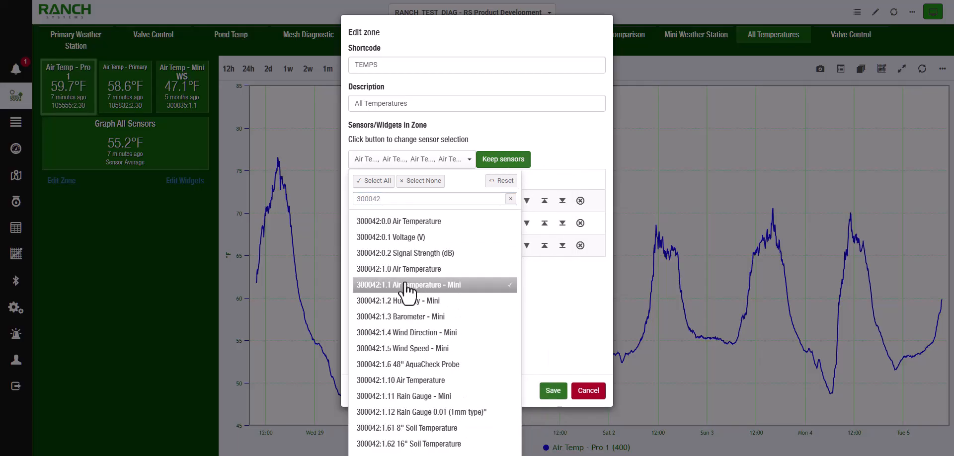
left_click(503, 164)
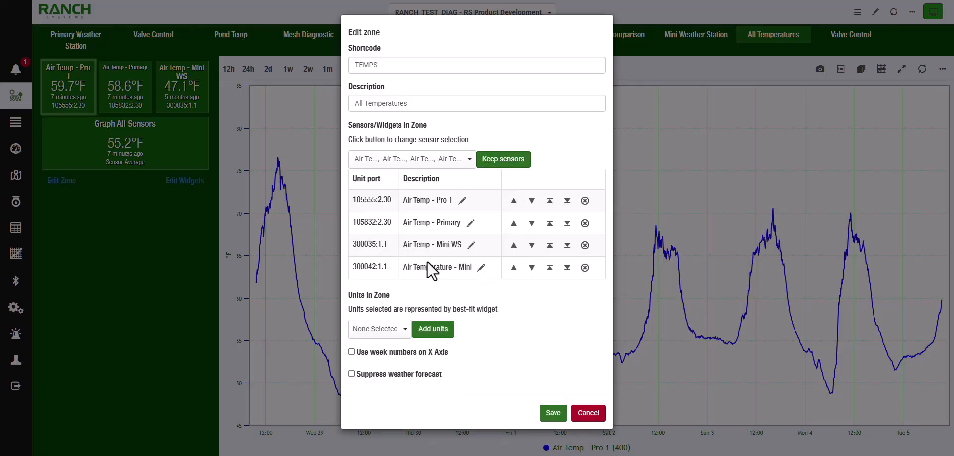
- Remove the sensor 300035:1.1 Air Temp - Mini WS, save the zone, and graph all its sensors together
left_click(585, 245)
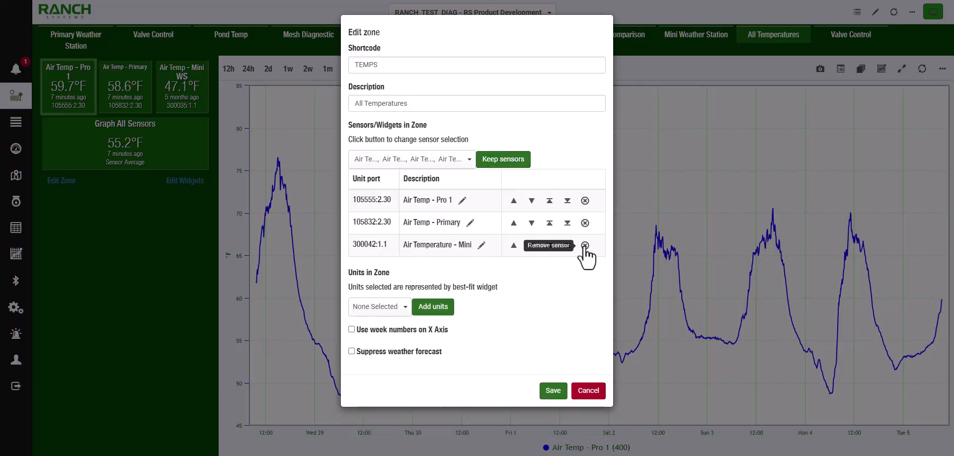
left_click(553, 391)
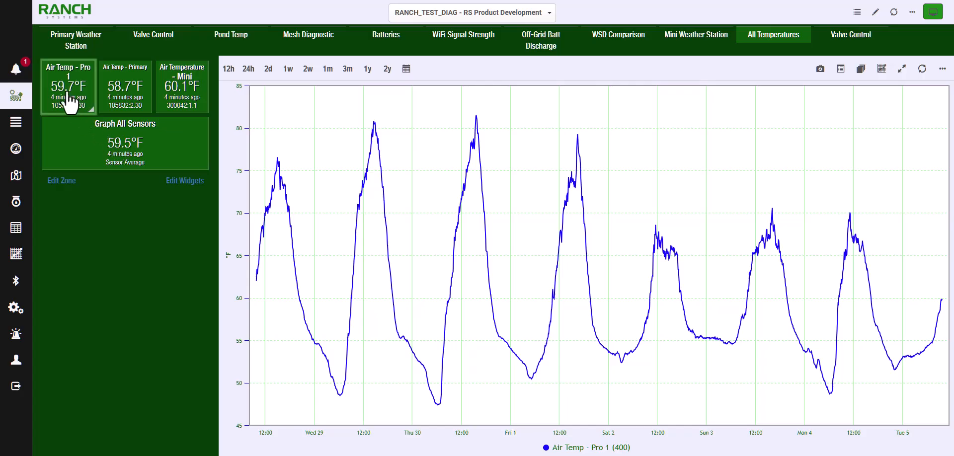
left_click(112, 161)
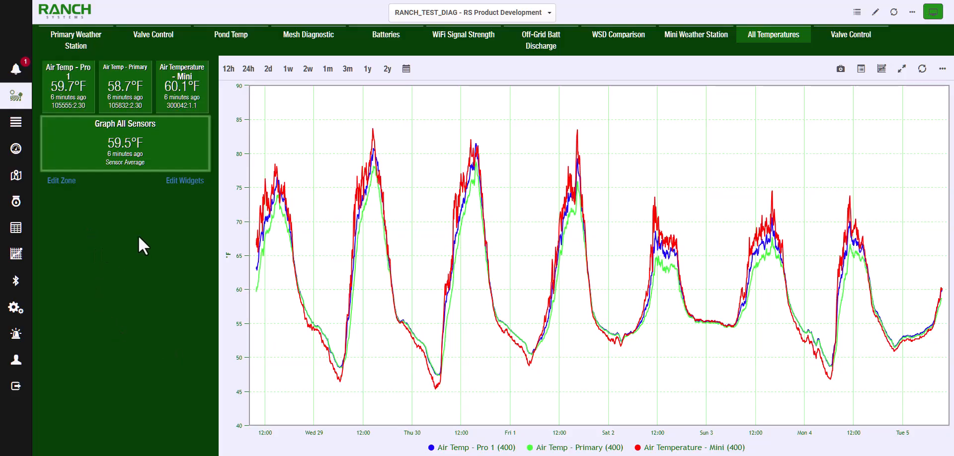
- Add the sensors 105555:2.50 Wind Speed - Pro, 105832:2.50 Wind Speed - Primary and 300042:1.5 Wind Speed - Mini to the All Temperatures zone and save it
left_click(56, 180)
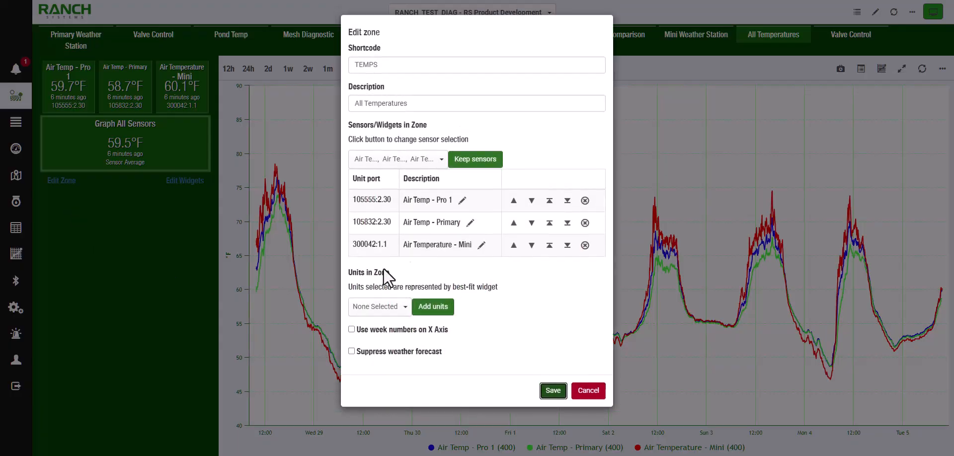
left_click(424, 160)
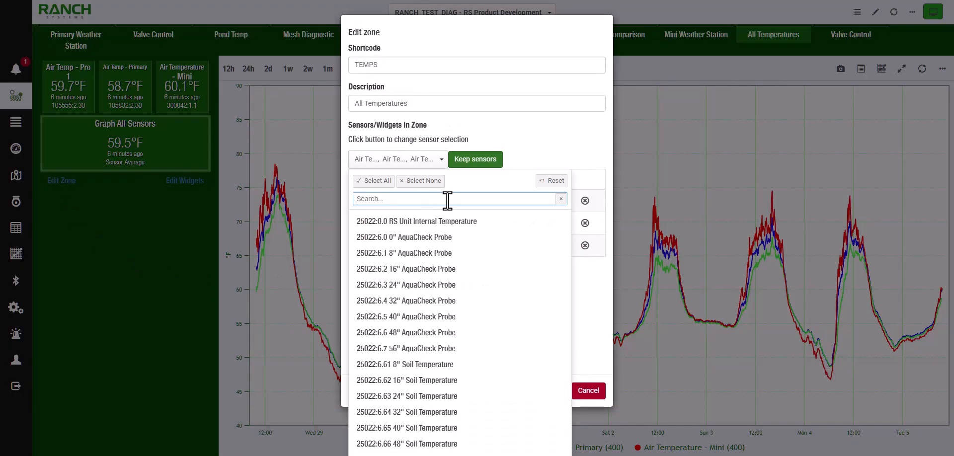
type("wind speed")
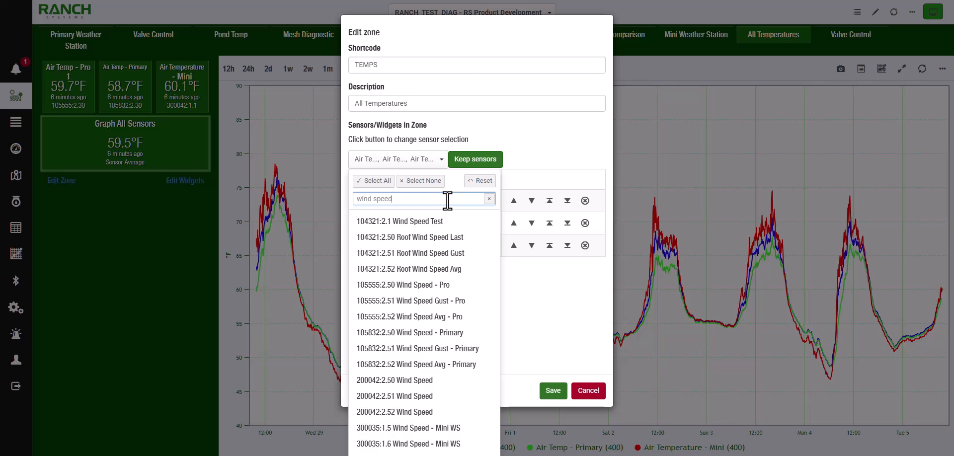
left_click(433, 285)
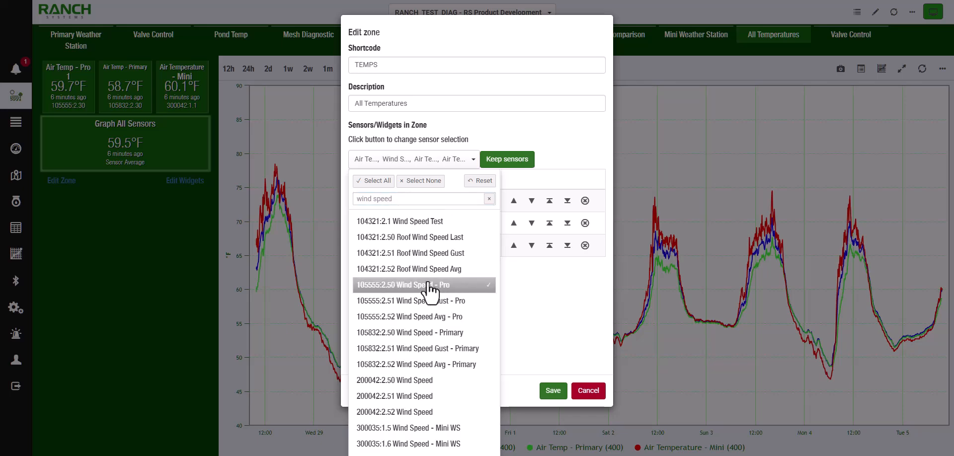
scroll(450, 383, "down", 1)
left_click(419, 318)
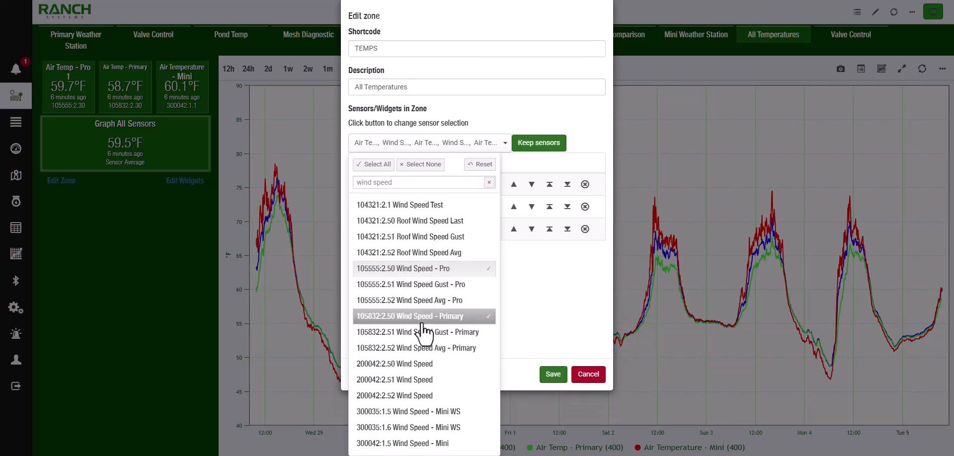
left_click(456, 443)
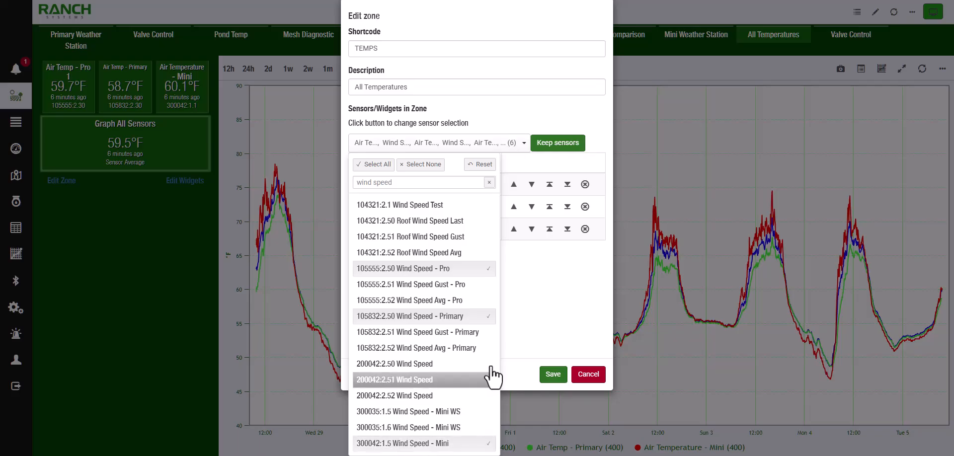
left_click(554, 144)
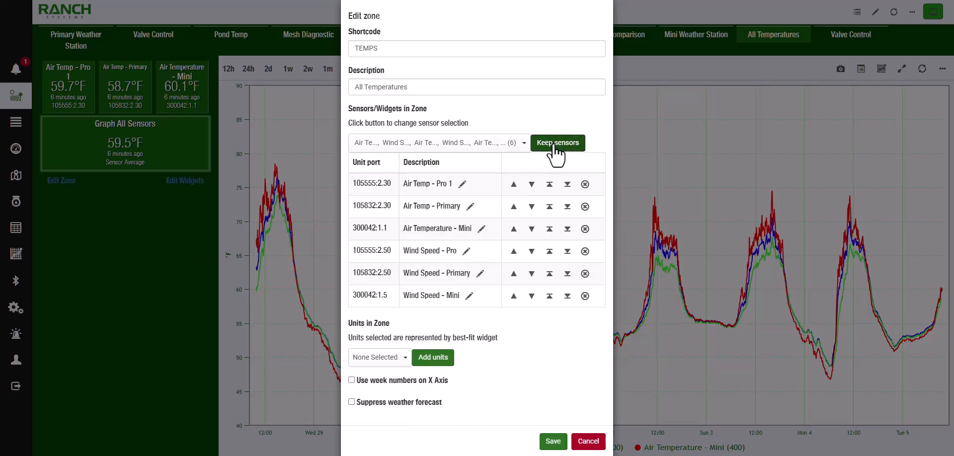
left_click(547, 442)
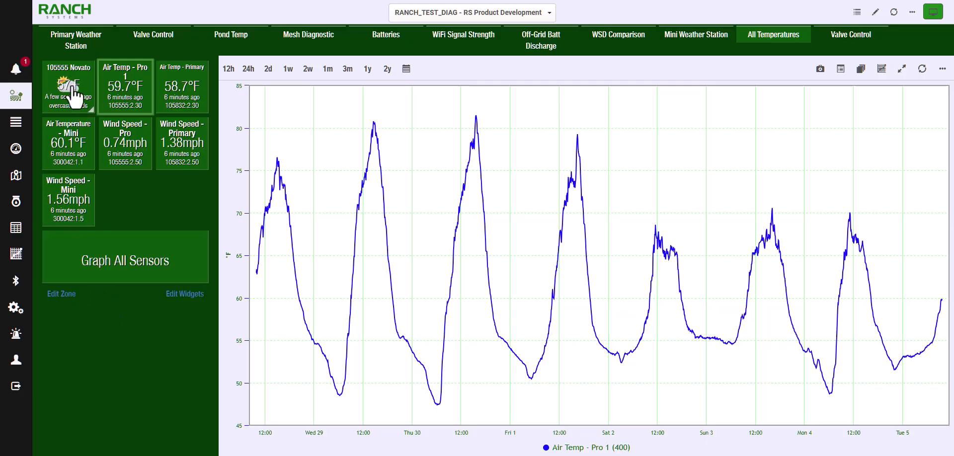
- Suppress the weather forecast in the All Temperatures zone and save the zone
left_click(61, 295)
left_click(351, 419)
scroll(545, 380, "down", 1)
left_click(559, 425)
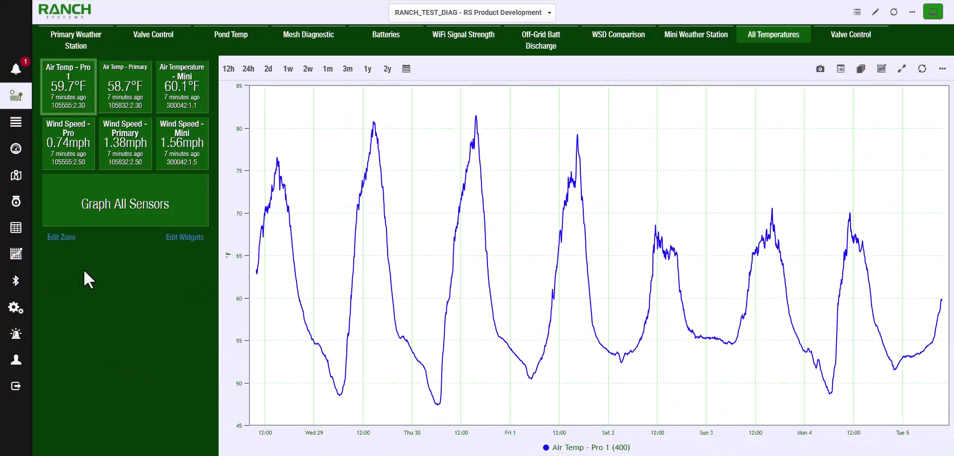
- Graph all sensors of the zone together and toggle individual temperature and wind speed series in the graph's legend
left_click(127, 209)
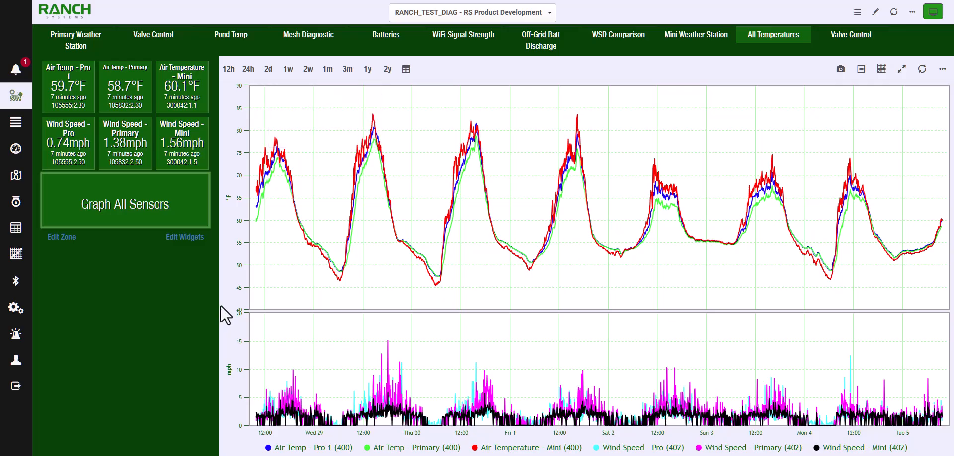
left_click(315, 448)
left_click(521, 451)
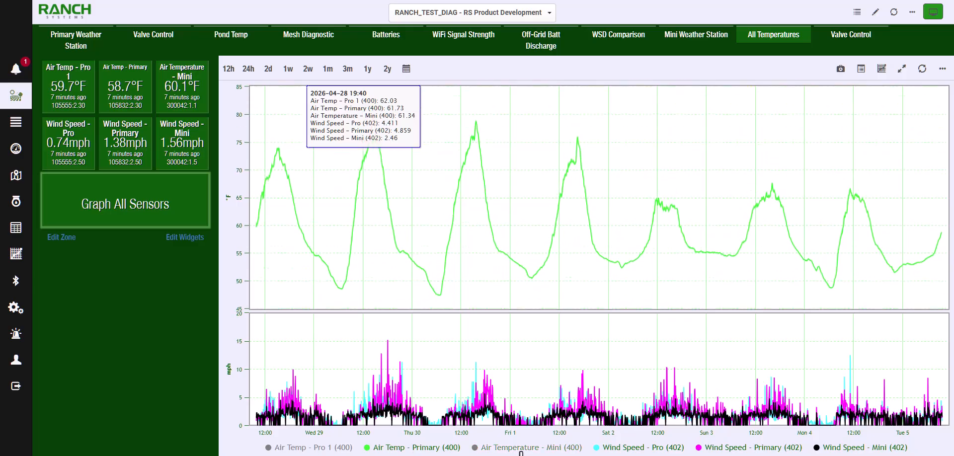
left_click(749, 449)
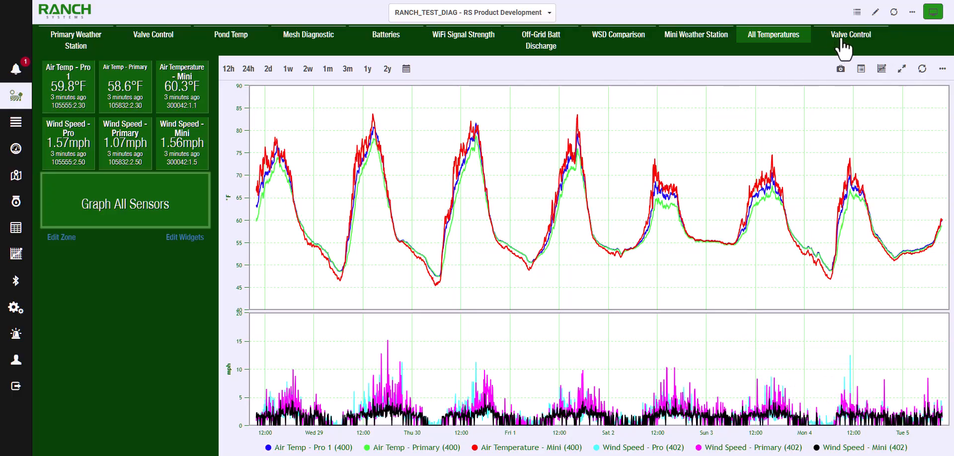
- Change the description of the 16-valve Valve Control zone to "Valve Control - Block 1" and save it
left_click(149, 40)
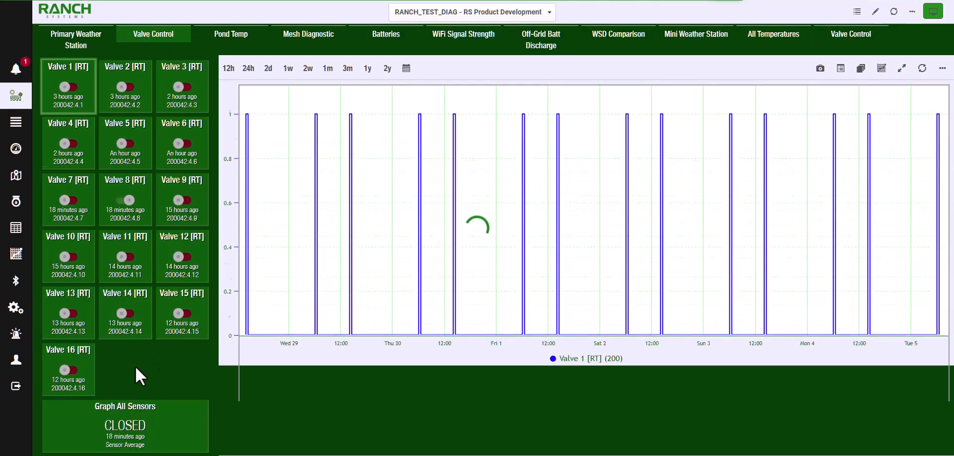
scroll(139, 348, "down", 1)
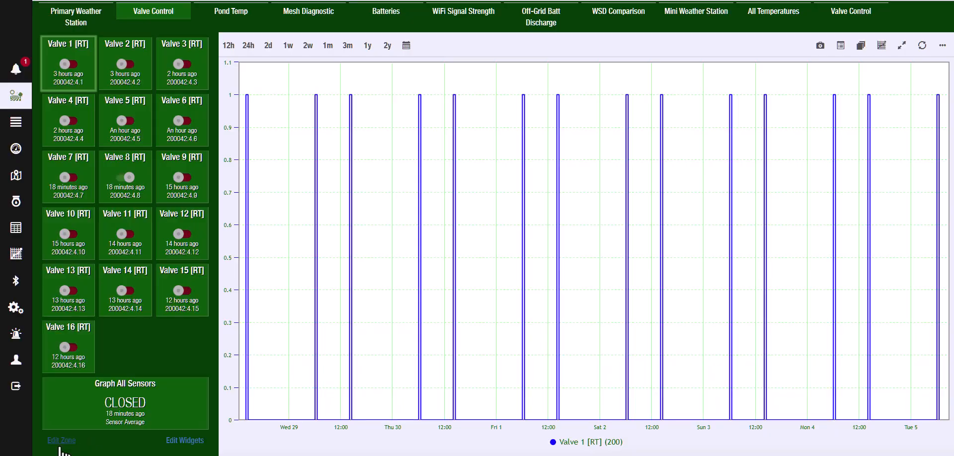
left_click(61, 443)
scroll(435, 249, "down", 5)
scroll(492, 230, "up", 6)
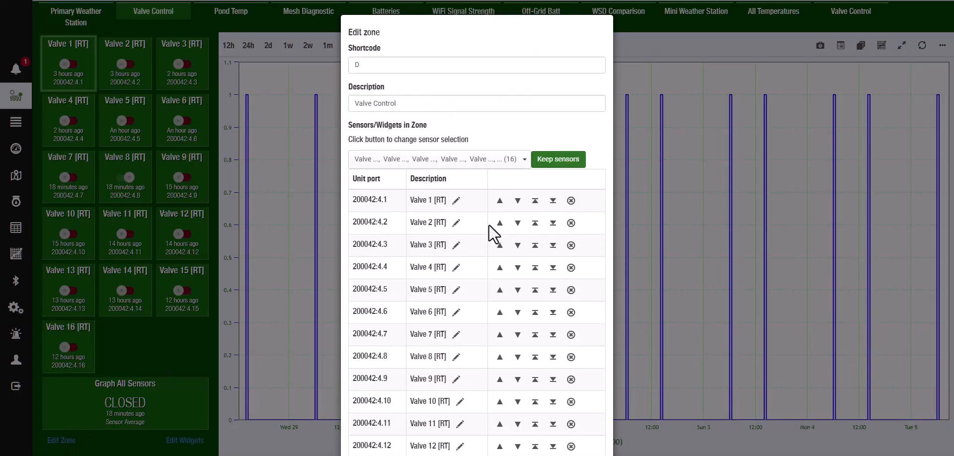
left_click(423, 103)
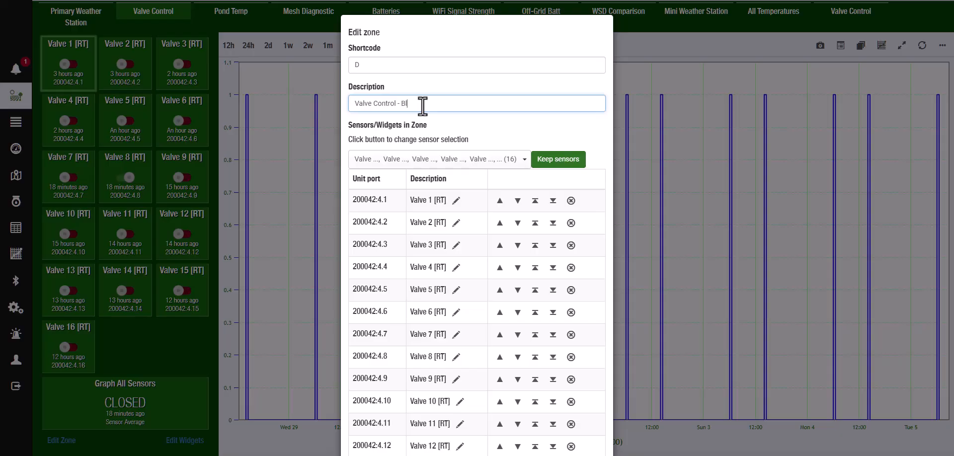
type("- Block 1")
scroll(497, 150, "down", 5)
left_click(553, 424)
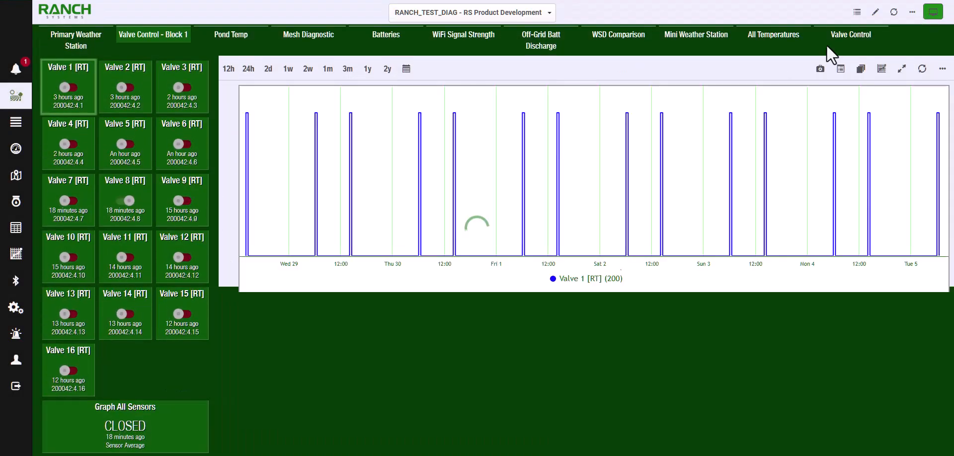
- Change the description of the eight-valve Valve Control zone to "Valve Control - Block 2" and save it
left_click(846, 40)
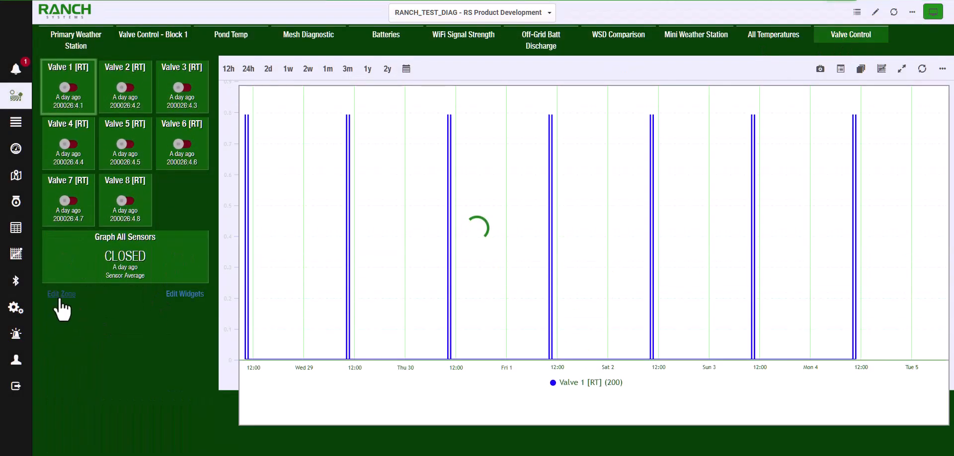
left_click(60, 295)
left_click(431, 88)
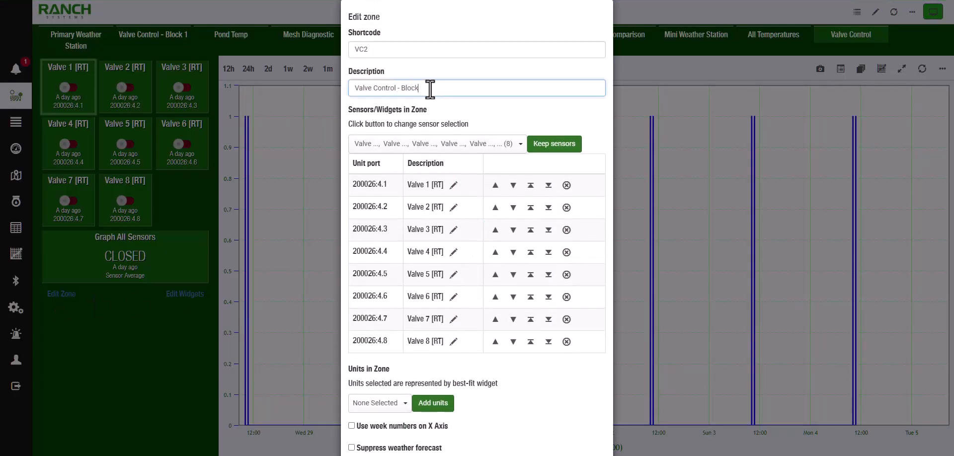
scroll(541, 393, "down", 2)
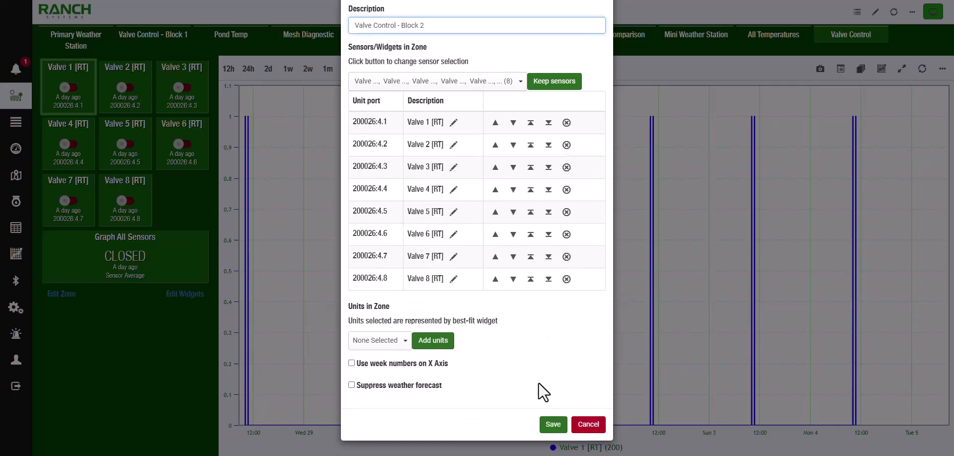
left_click(546, 426)
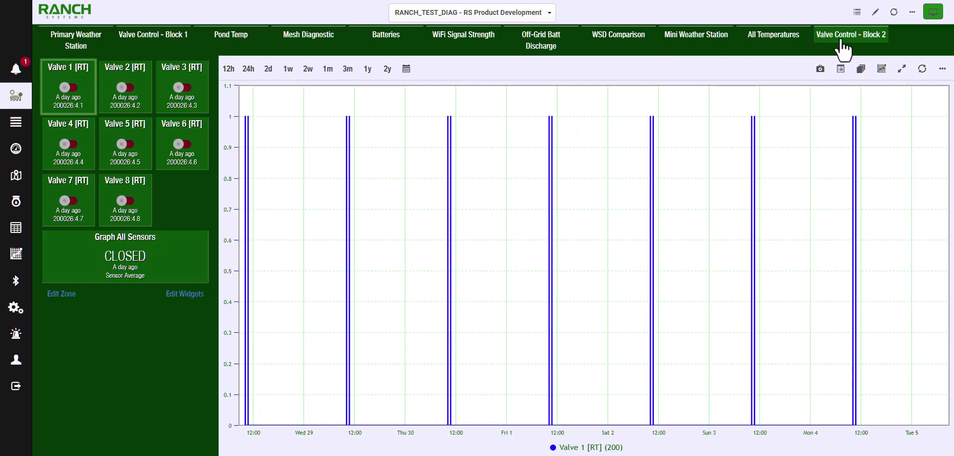
- Set the zone selection preference to "Drop-down select list" and open the resulting list of zones
left_click(913, 12)
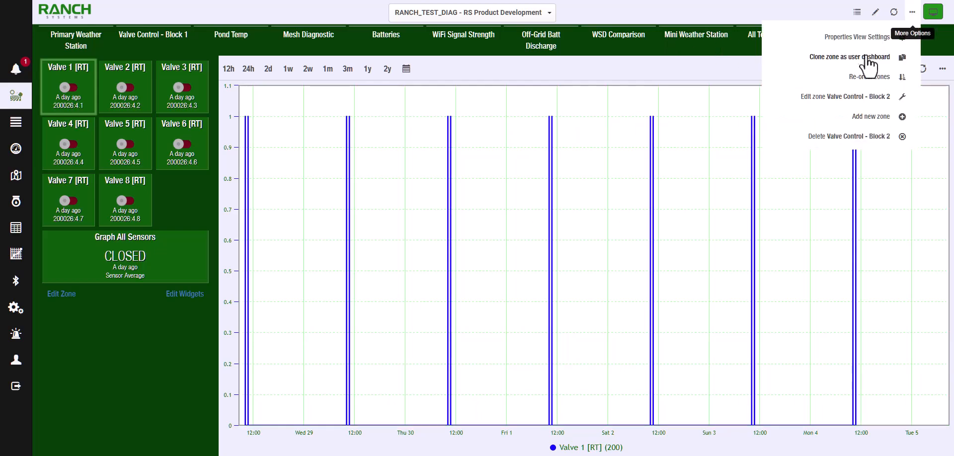
left_click(860, 38)
left_click(490, 53)
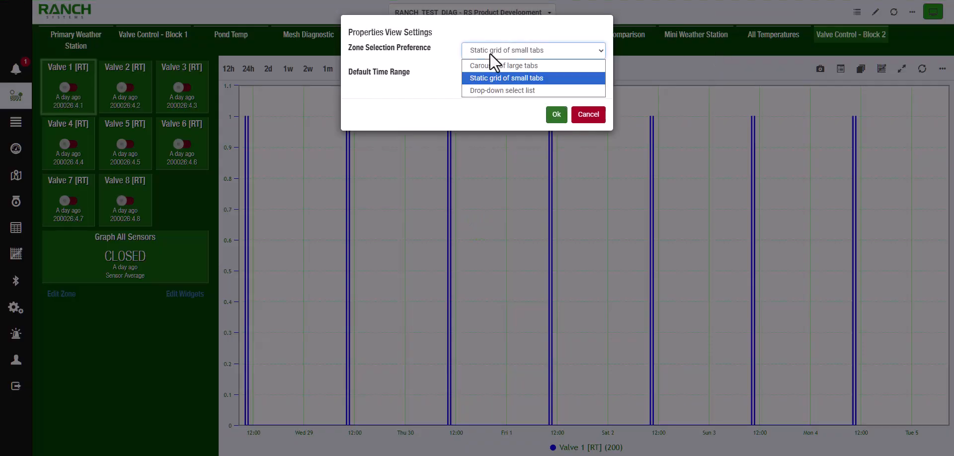
left_click(481, 92)
left_click(553, 115)
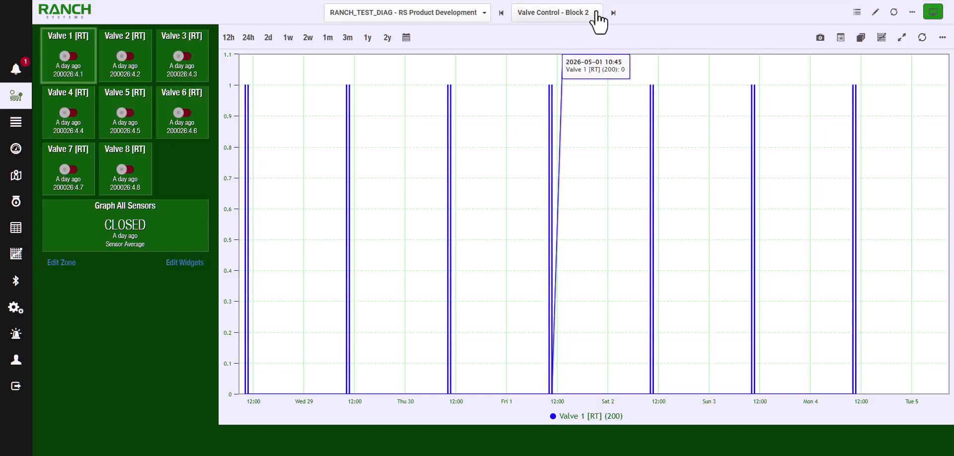
left_click(595, 13)
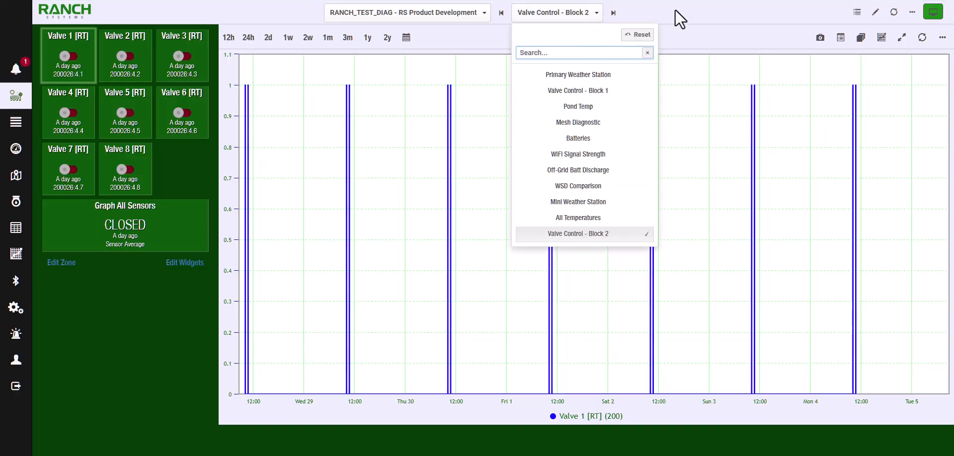
- Set the zone selection preference back to "Static grid of small tabs" in the properties view settings
left_click(912, 12)
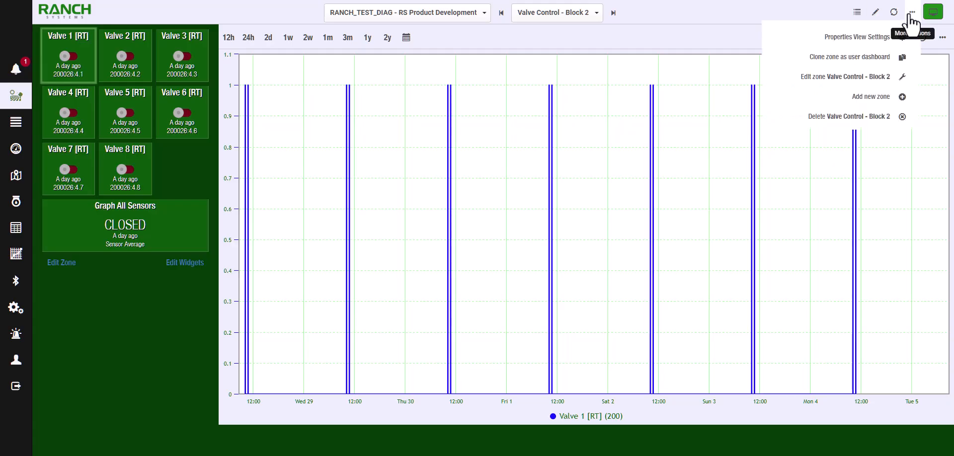
left_click(863, 40)
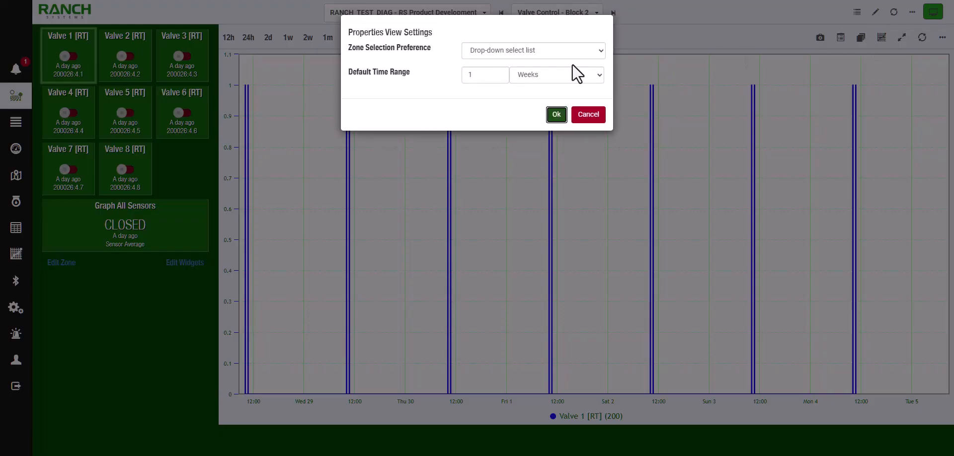
left_click(524, 51)
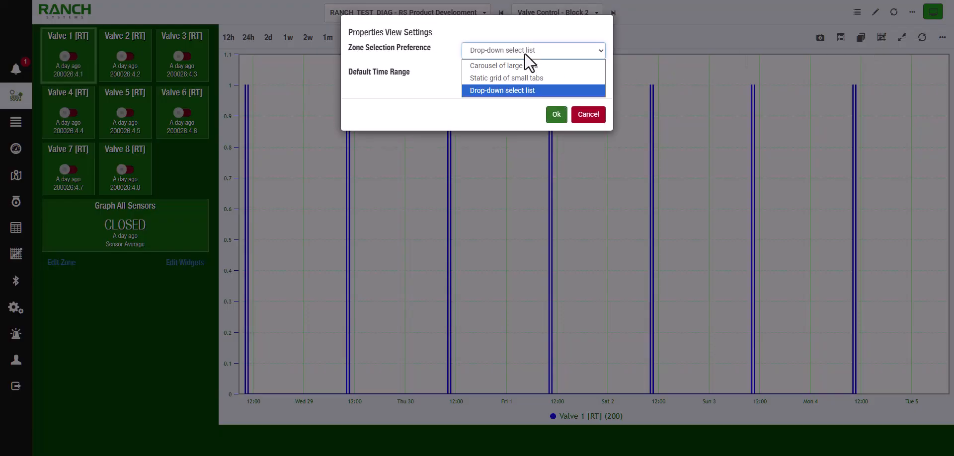
left_click(497, 78)
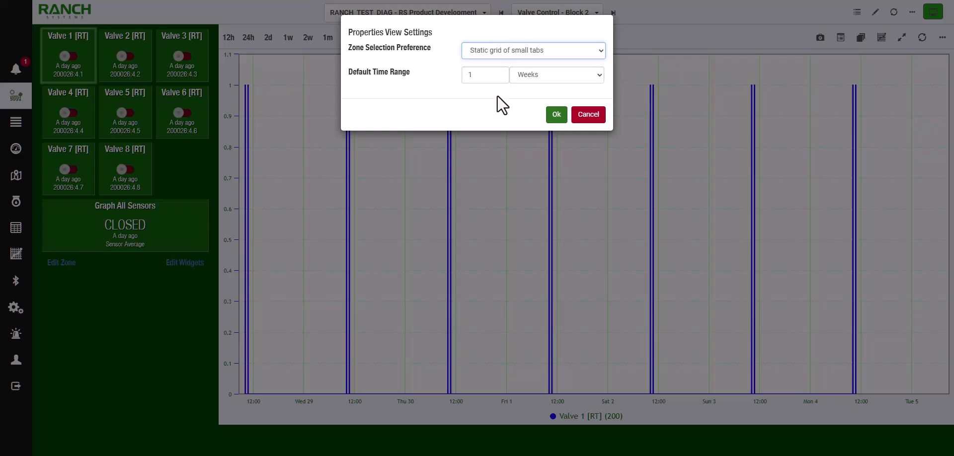
left_click(558, 117)
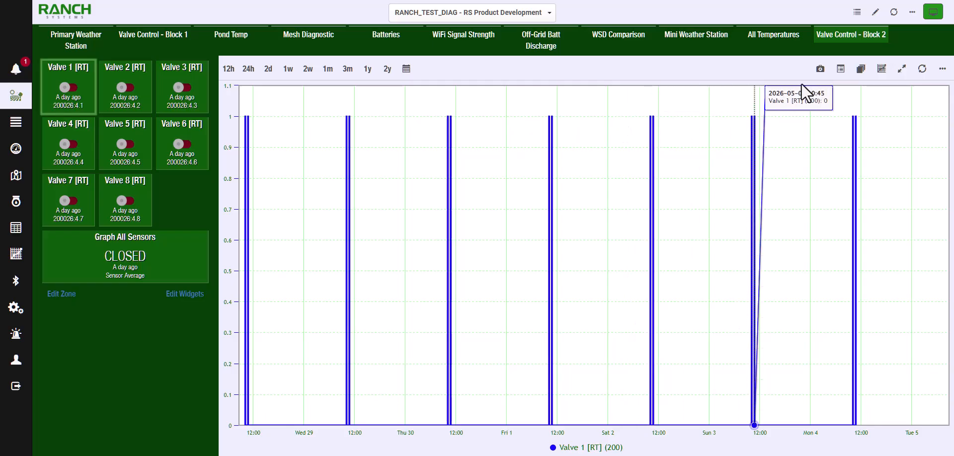
- Start re-ordering the zones and move Mini Weather Station forward to directly after Primary Weather Station
left_click(912, 12)
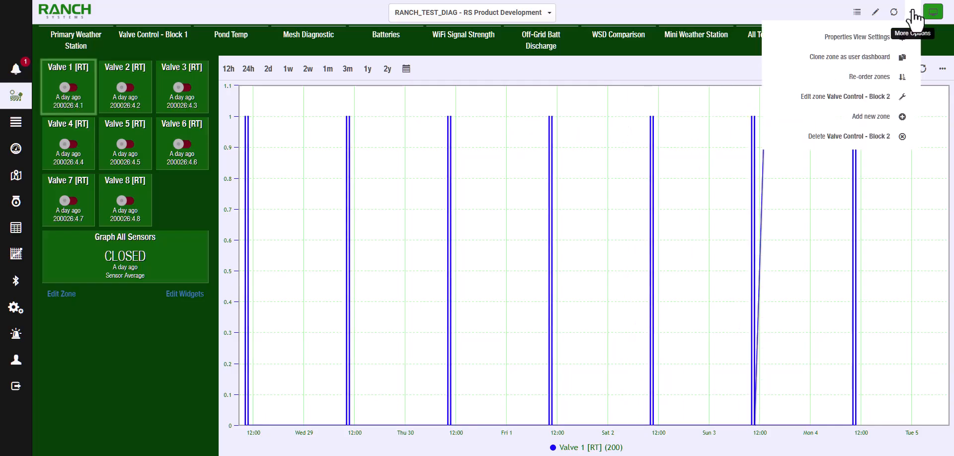
left_click(878, 79)
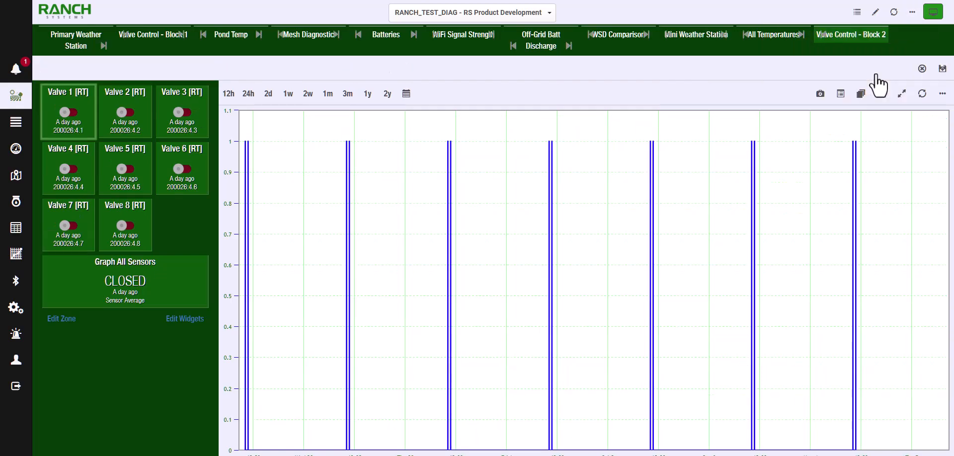
left_click(669, 37)
left_click(591, 36)
left_click(513, 35)
left_click(435, 35)
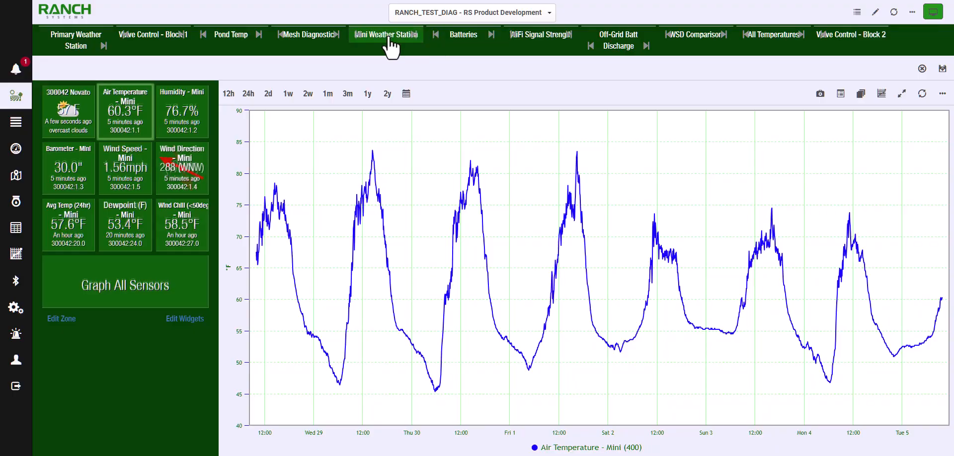
left_click(358, 35)
left_click(280, 35)
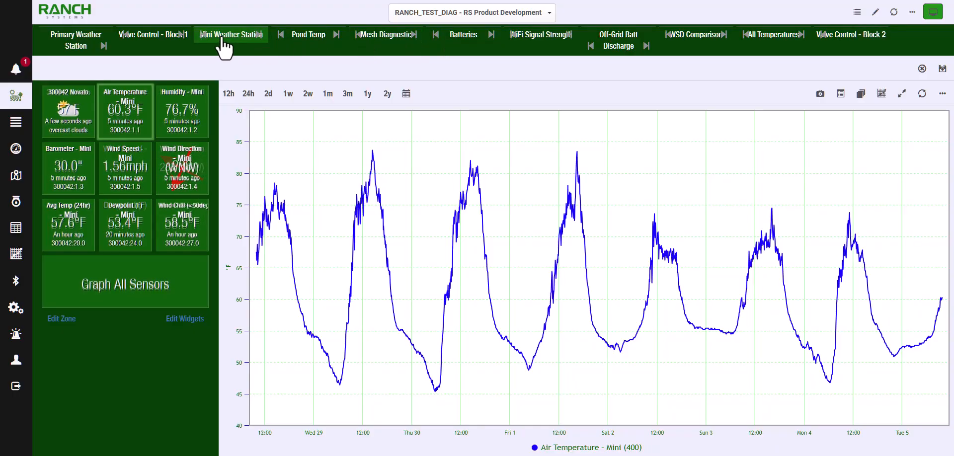
left_click(201, 35)
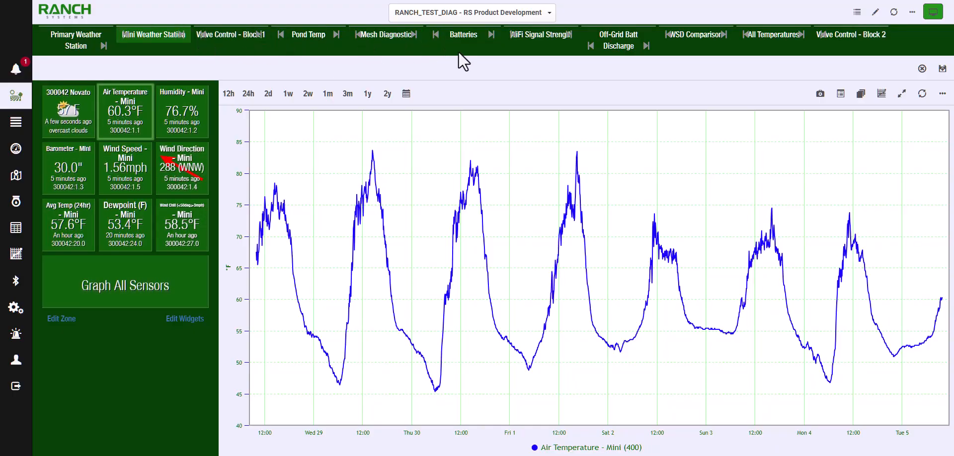
- Move the Valve Control - Block 2 zone forward to directly after Valve Control - Block 1 and save the zone order
left_click(820, 35)
left_click(745, 36)
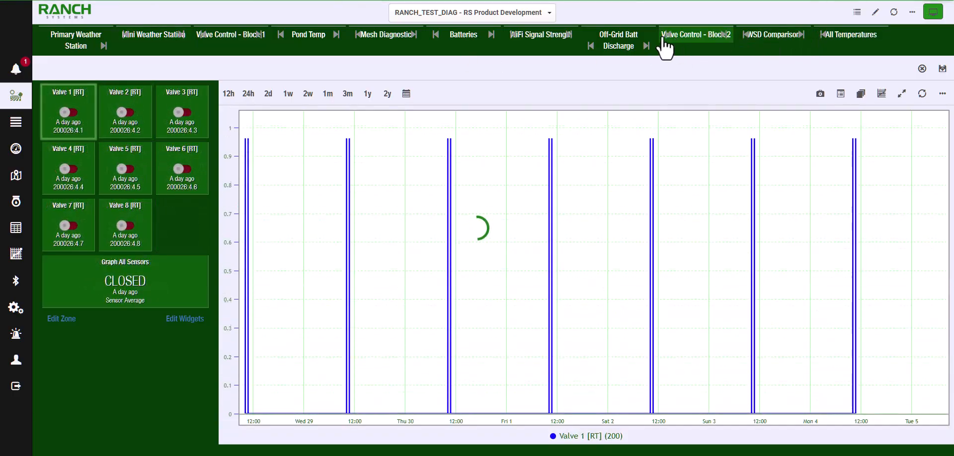
left_click(667, 36)
left_click(587, 36)
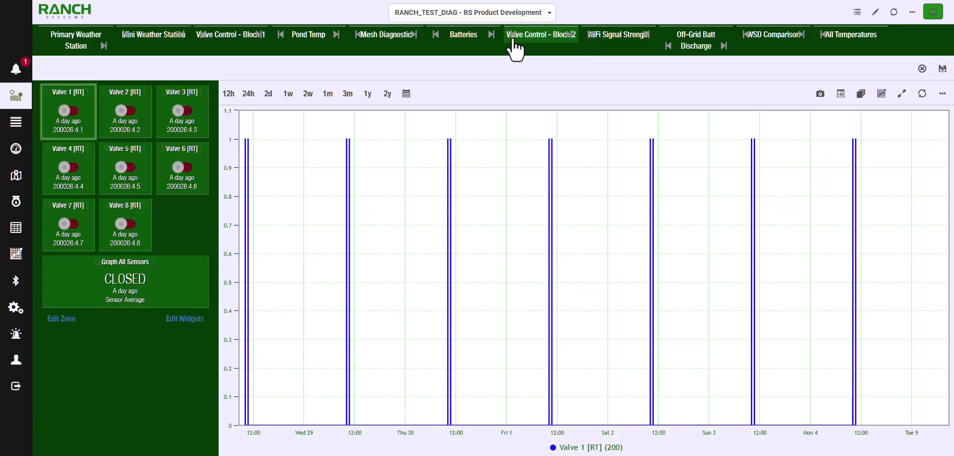
left_click(510, 36)
left_click(431, 36)
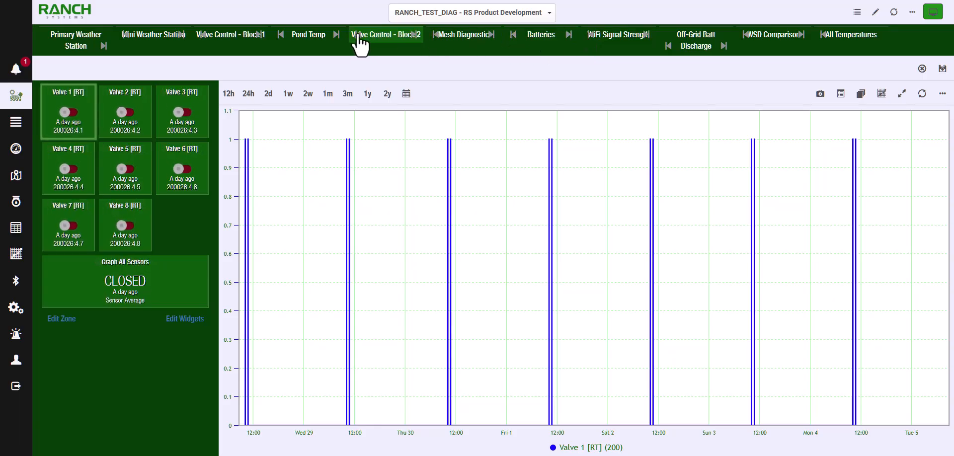
left_click(355, 35)
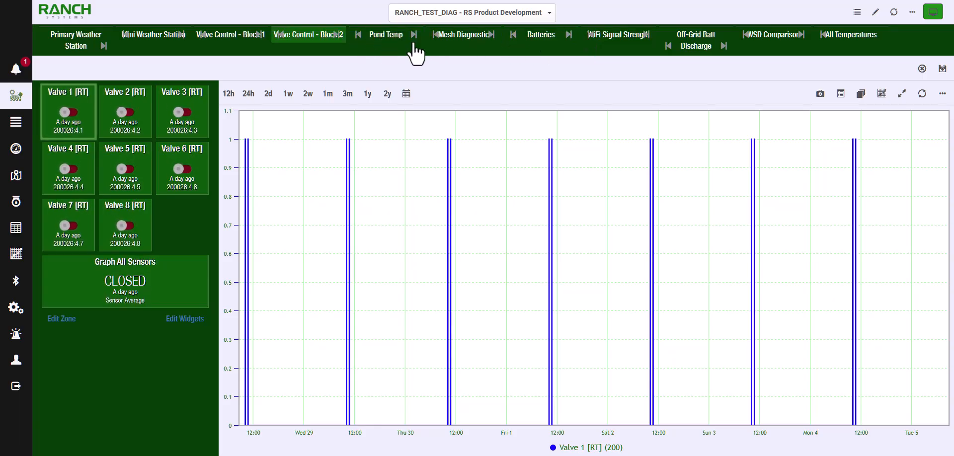
left_click(941, 69)
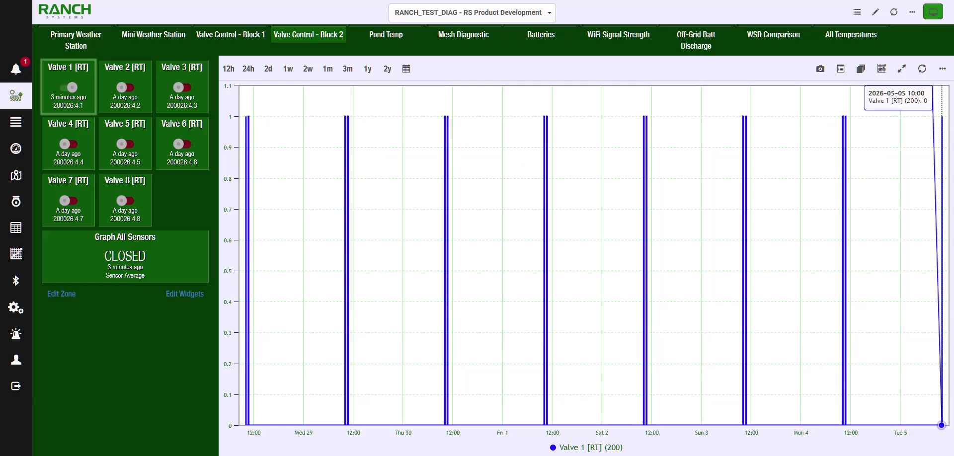
- Graph all sensors of the All Temperatures zone over two days and save this as the zone's view
left_click(844, 45)
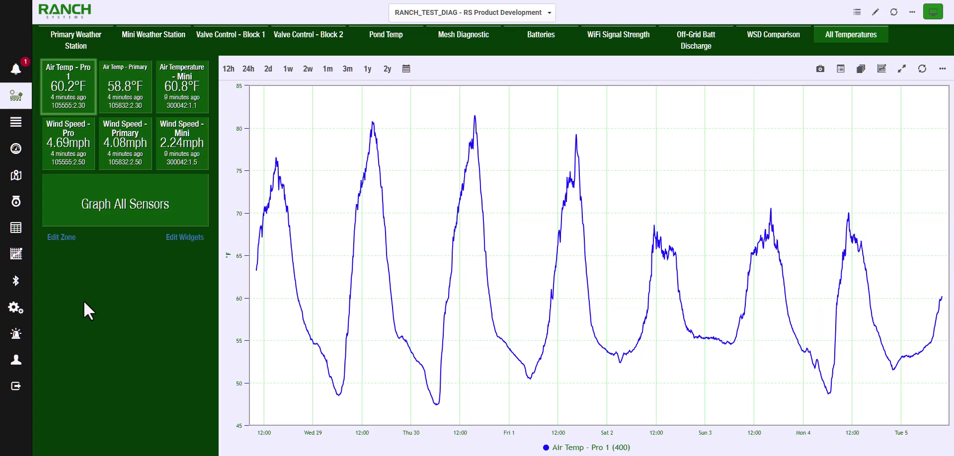
left_click(133, 205)
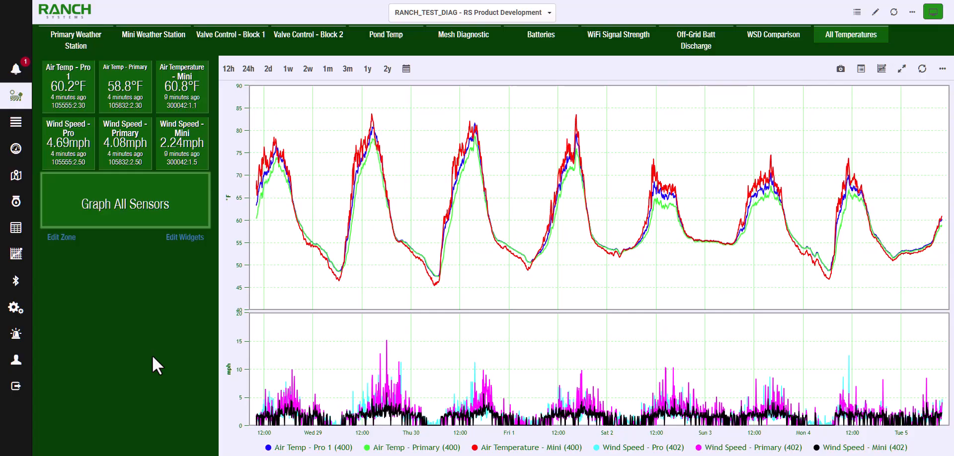
left_click(263, 71)
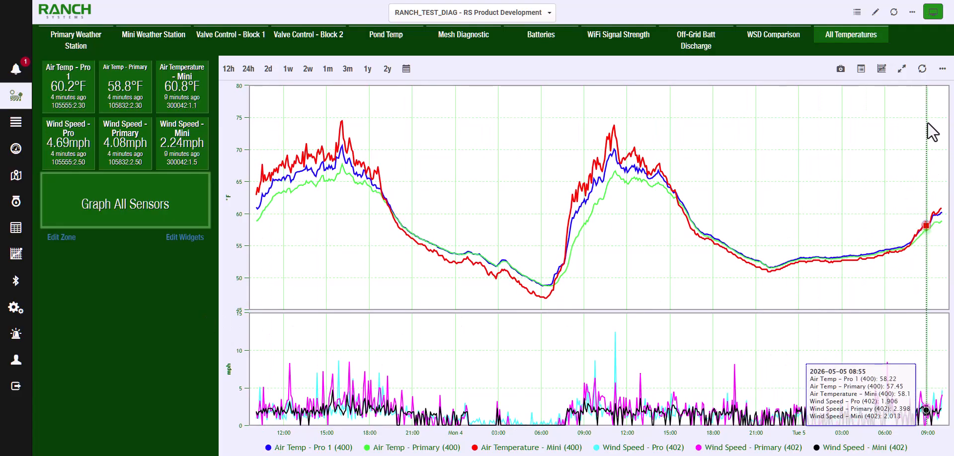
left_click(942, 70)
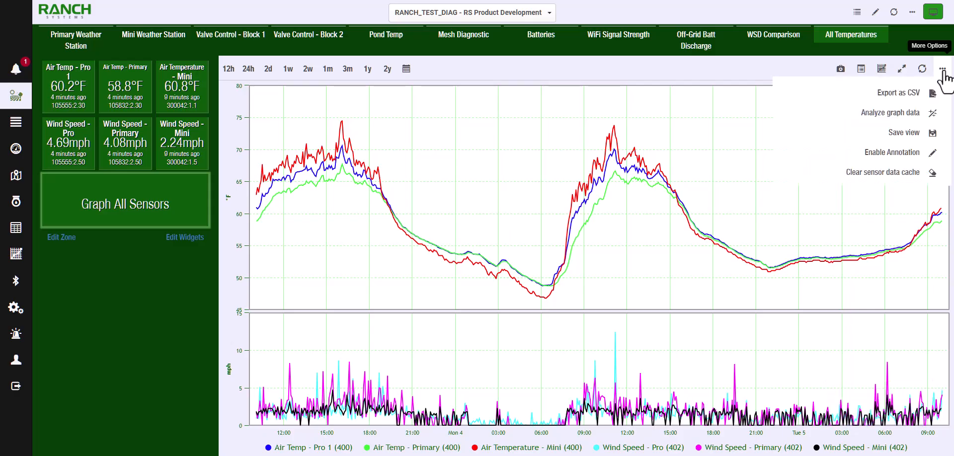
left_click(913, 136)
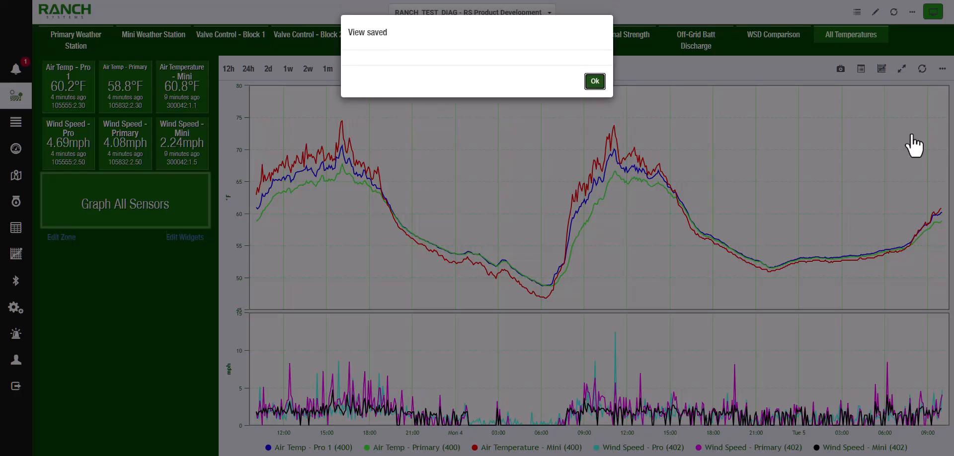
left_click(594, 81)
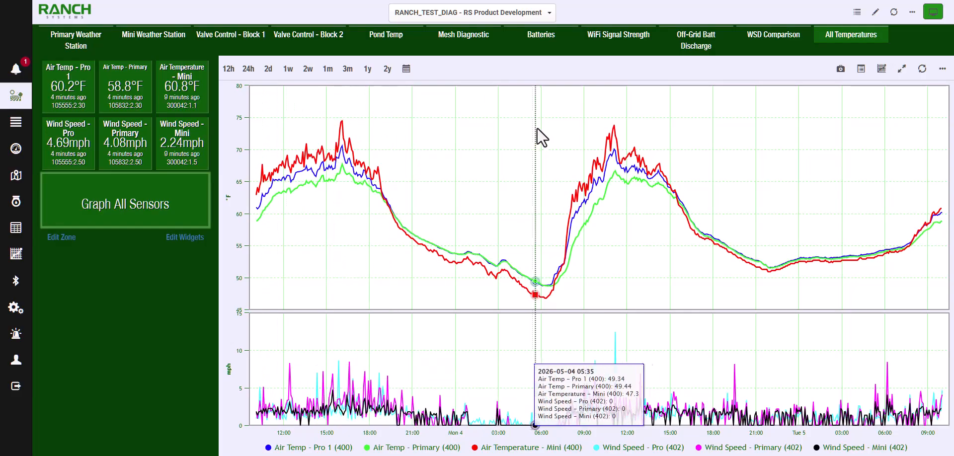
- Check the default time range in the properties view settings and close them without changes
left_click(912, 12)
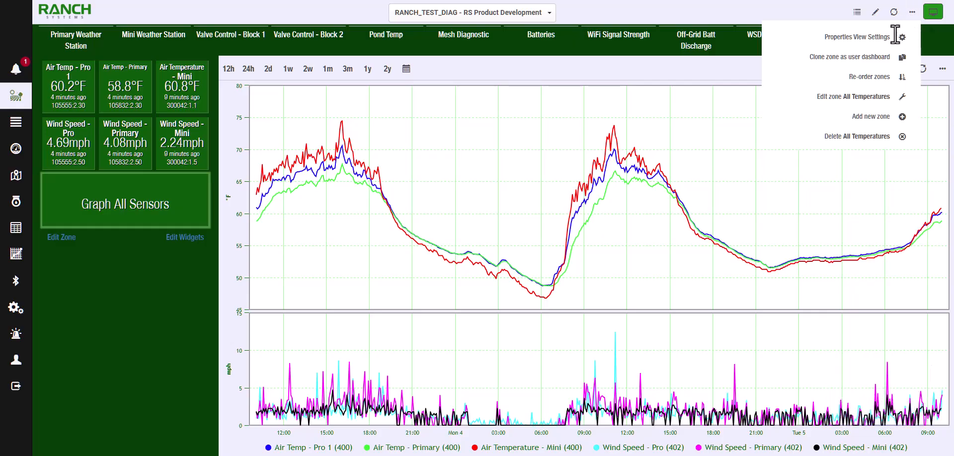
left_click(866, 40)
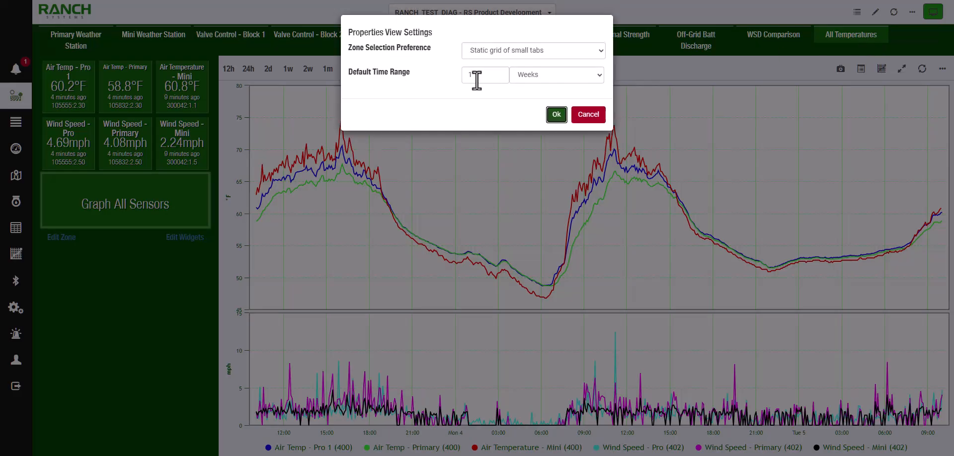
left_click(584, 115)
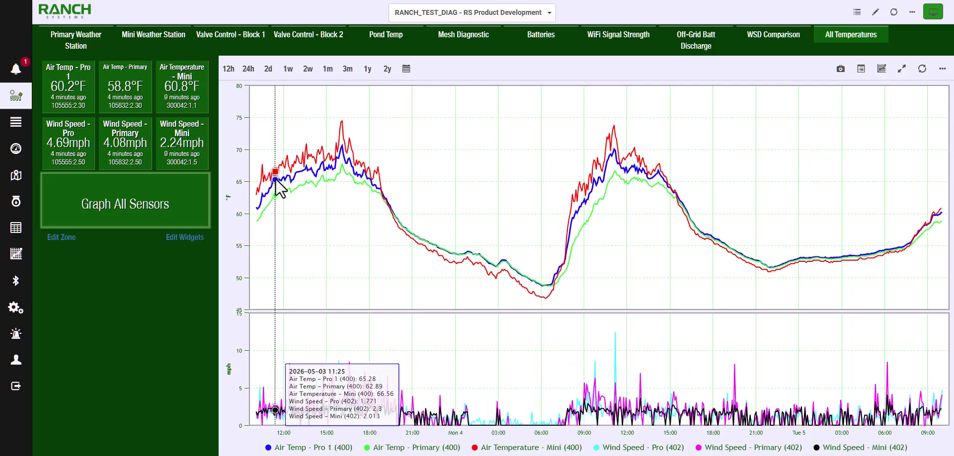
- View one week without the Mini and Primary air temperatures, view Wind Speed - Primary alone, and refresh the dashboard to the saved view
left_click(289, 70)
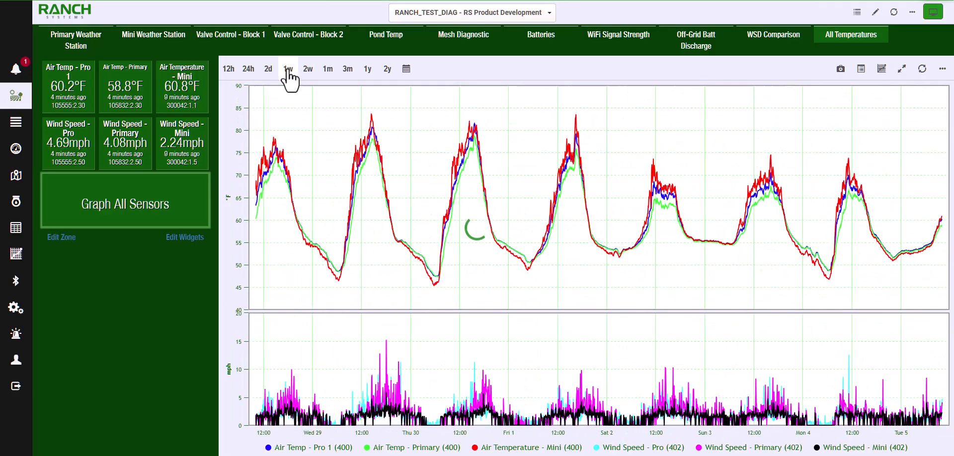
left_click(502, 447)
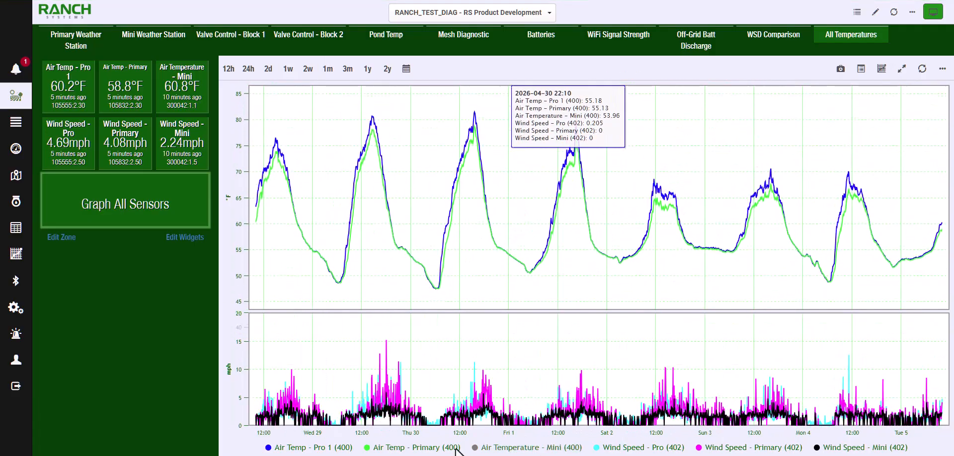
left_click(397, 447)
left_click(139, 151)
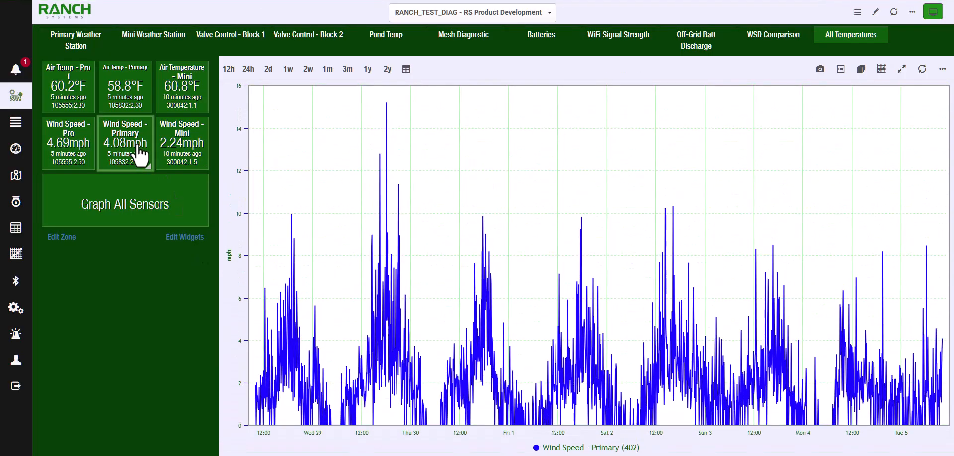
left_click(894, 12)
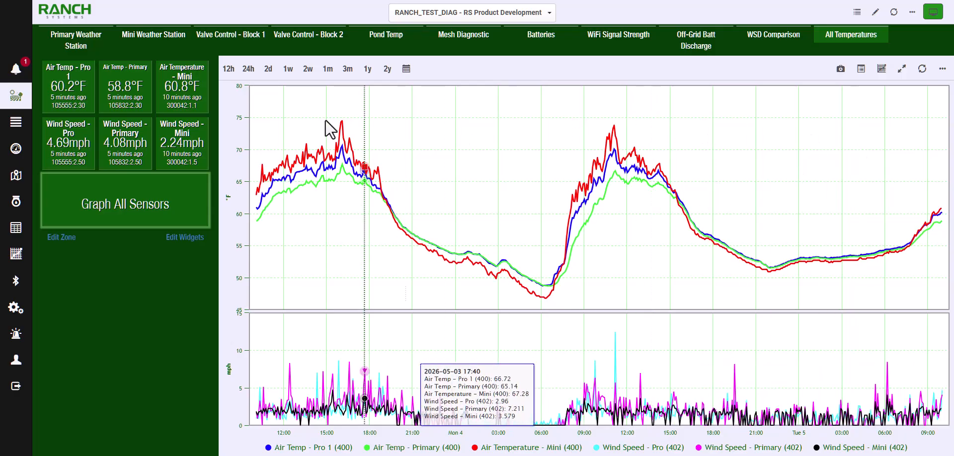
- Set the All Temperatures graph range to two weeks and save the view again
left_click(308, 70)
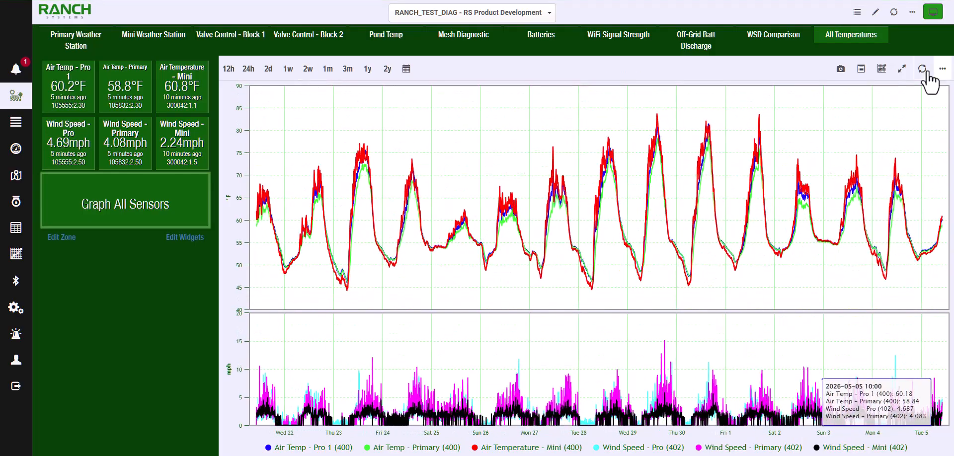
left_click(942, 69)
left_click(908, 133)
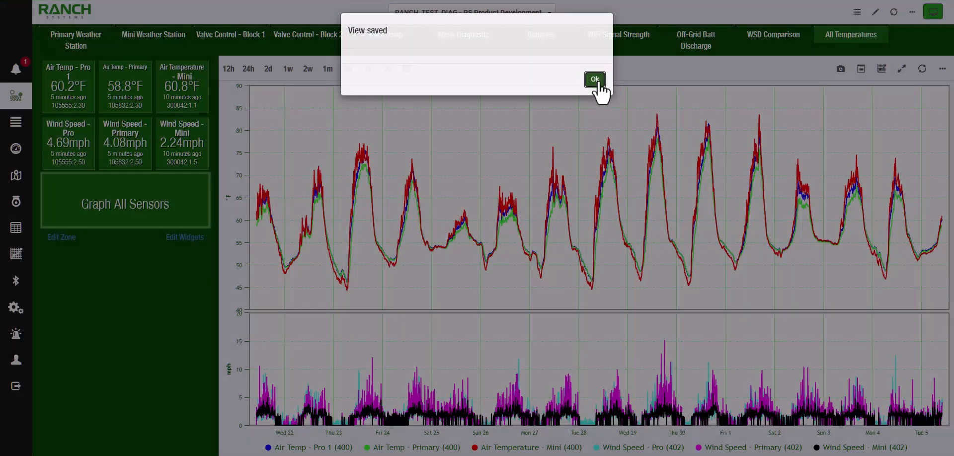
left_click(596, 82)
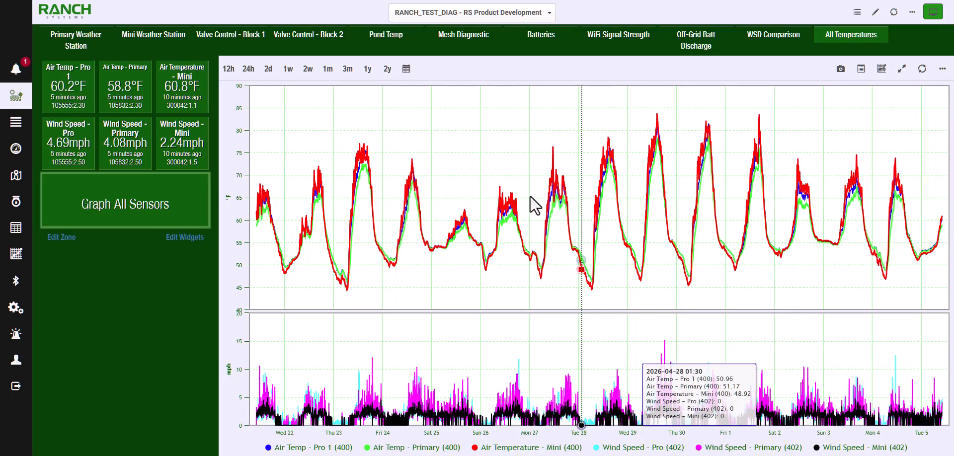
- Reset the saved graph view of the All Temperatures zone to its default
left_click(942, 75)
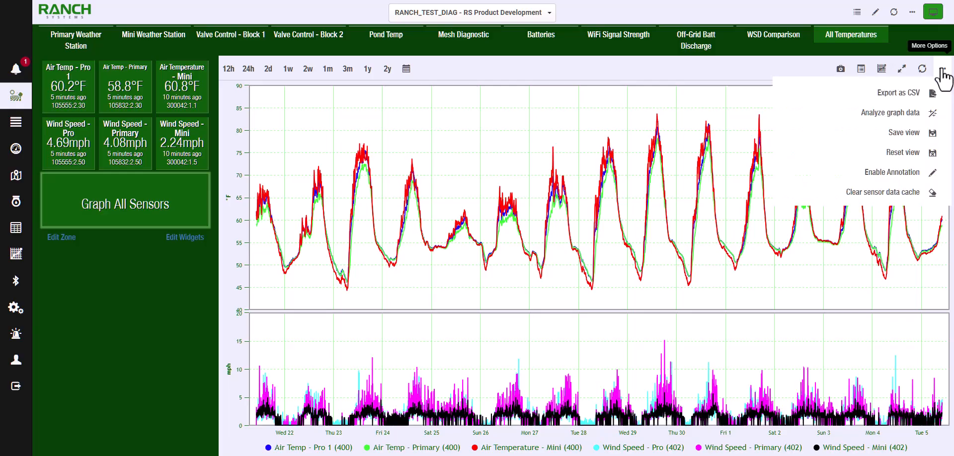
left_click(924, 164)
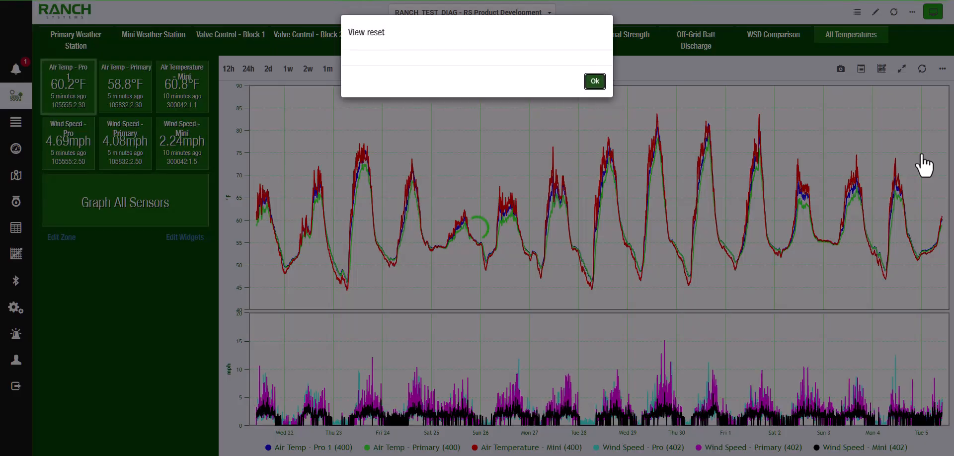
left_click(595, 80)
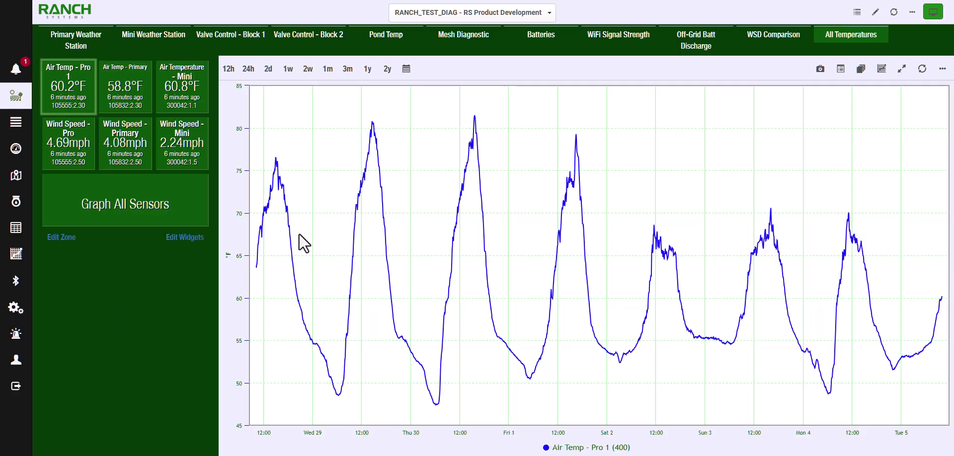
- Delete the All Temperatures zone from the property
left_click(911, 13)
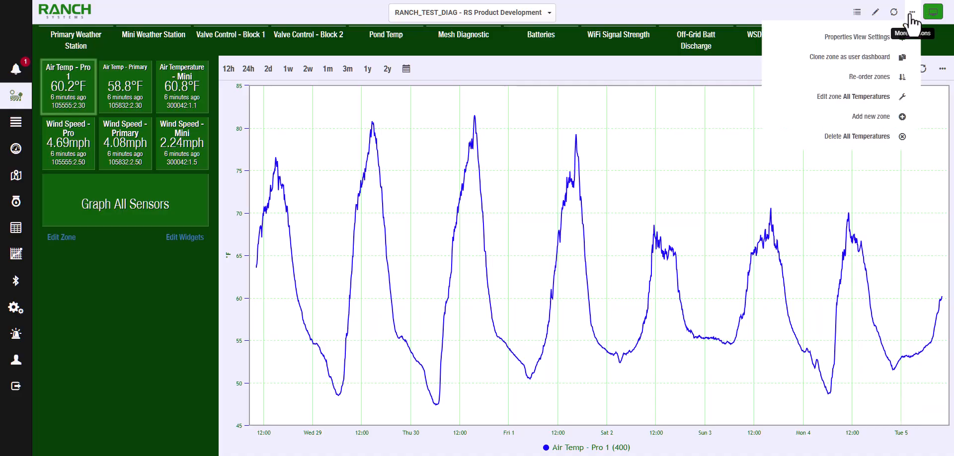
left_click(874, 138)
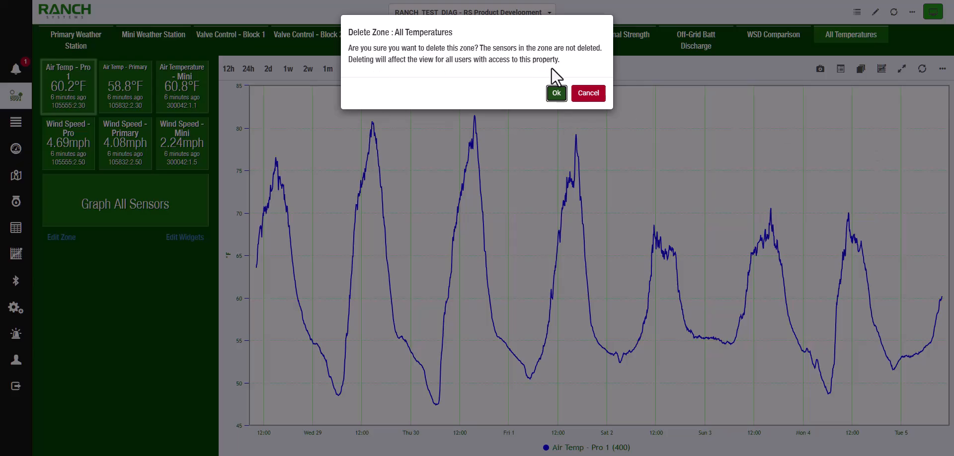
left_click(555, 95)
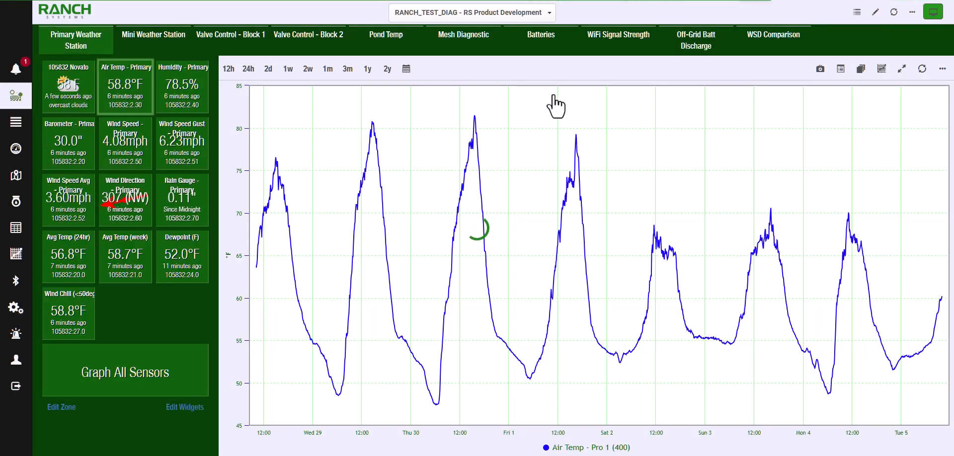